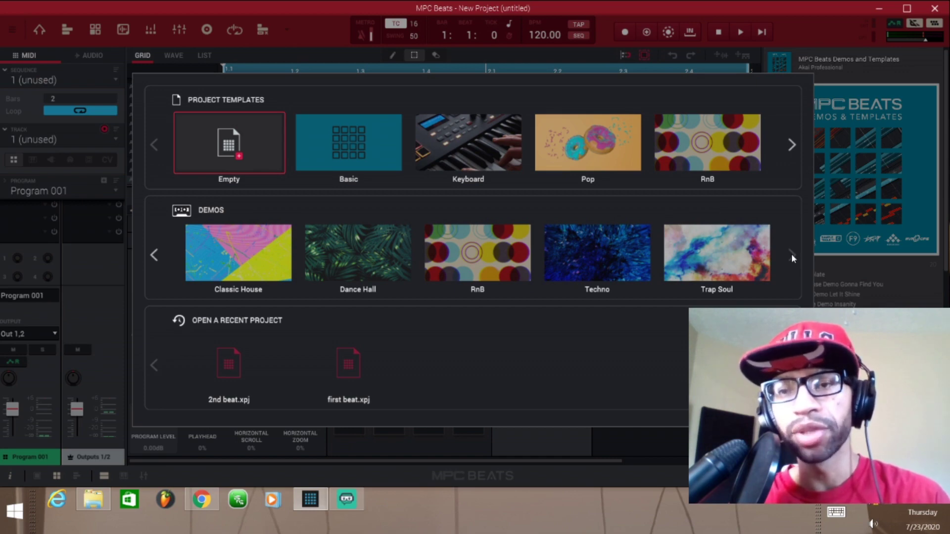
Browse the project templates and create a new project from the Hip Hop template
{"action": "left_click", "coordinate": [792, 145]}
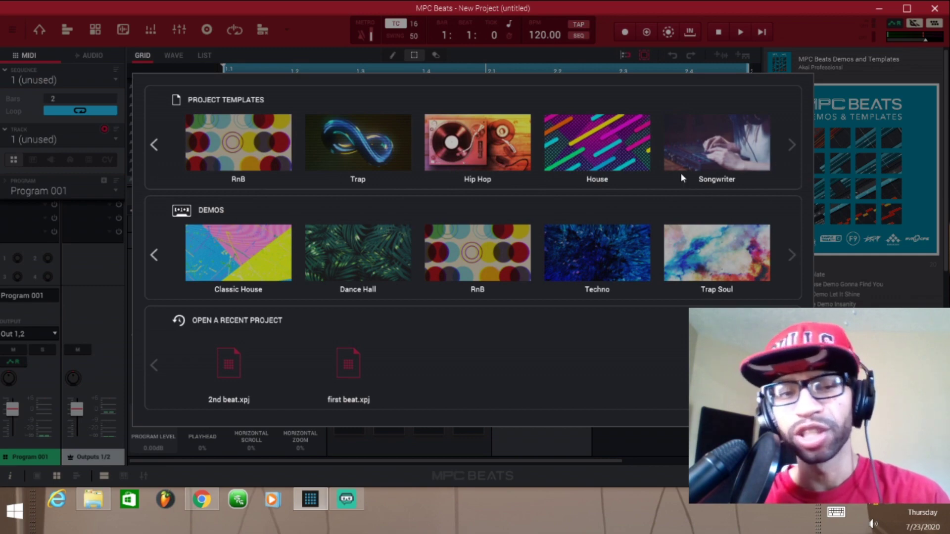
{"action": "left_click", "coordinate": [153, 146]}
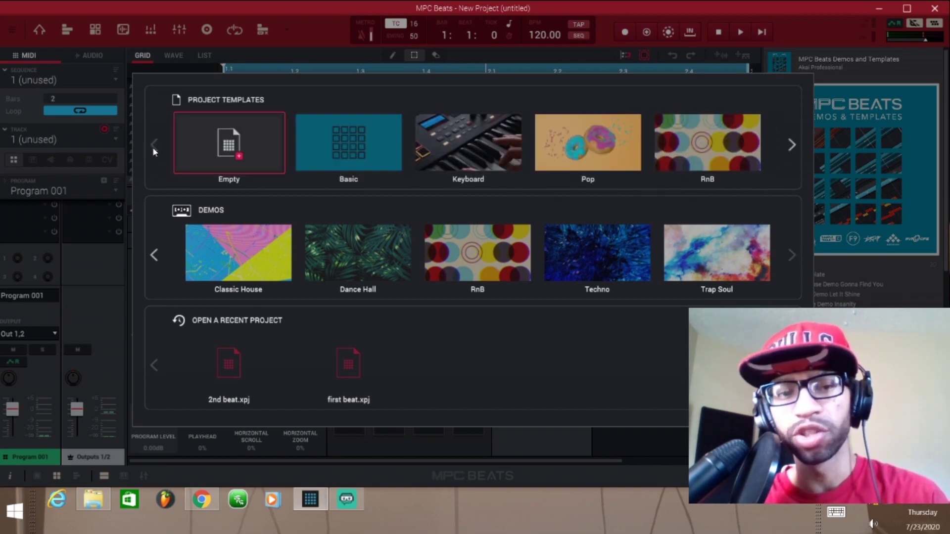
{"action": "left_click", "coordinate": [234, 146]}
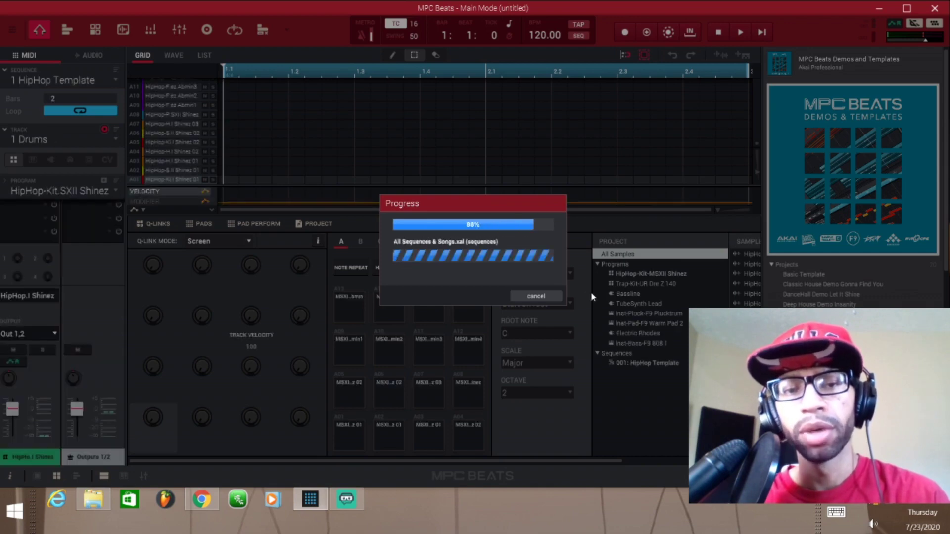
Look through the list of samples included in the Hip Hop template project
{"action": "scroll", "coordinate": [750, 275], "scroll_direction": "down", "scroll_amount": 5}
{"action": "scroll", "coordinate": [750, 278], "scroll_direction": "down", "scroll_amount": 5}
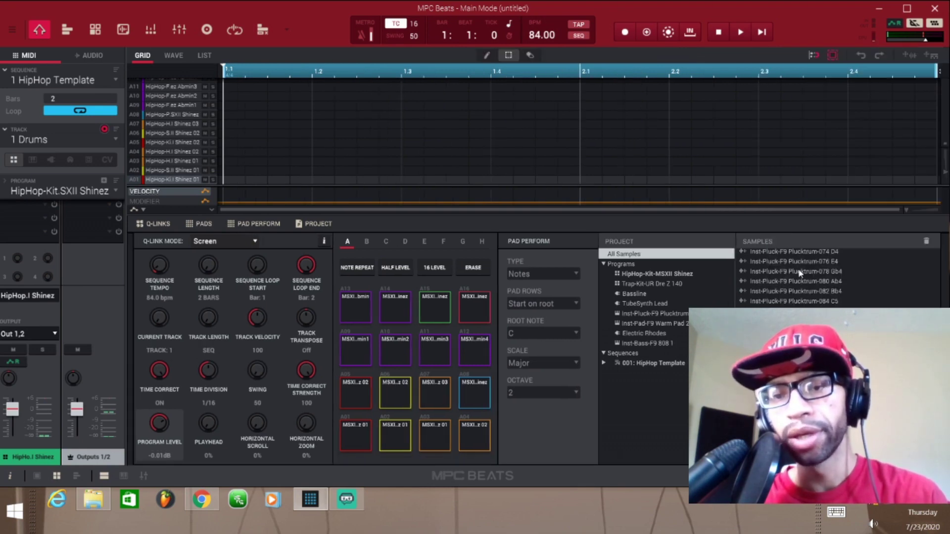
{"action": "scroll", "coordinate": [801, 297], "scroll_direction": "up", "scroll_amount": 3}
{"action": "scroll", "coordinate": [801, 305], "scroll_direction": "up", "scroll_amount": 10}
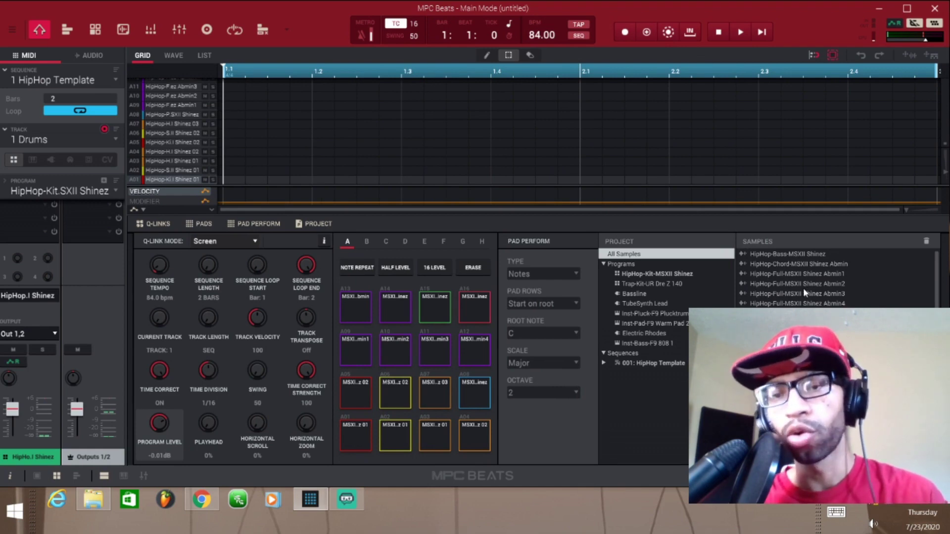
{"action": "scroll", "coordinate": [804, 286], "scroll_direction": "down", "scroll_amount": 12}
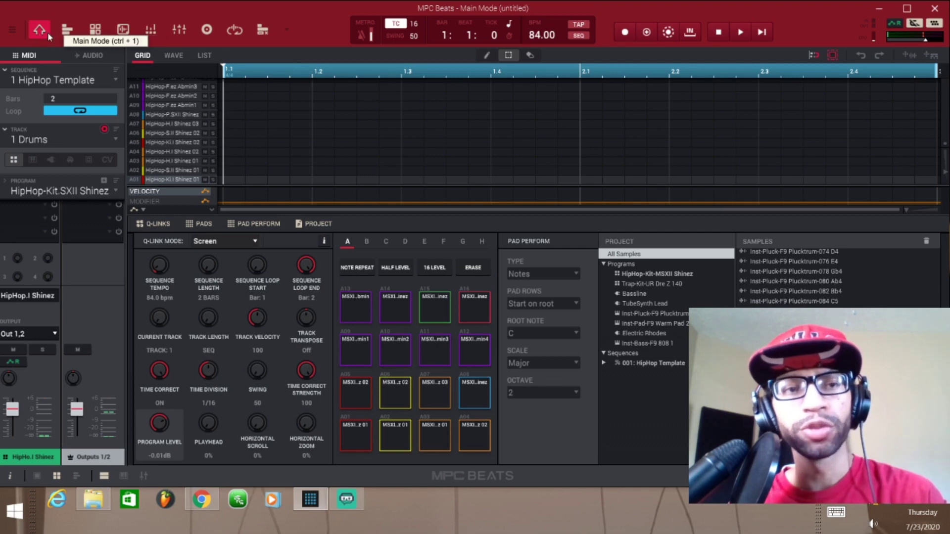
View the project in Track View, Program Edit and Sample Edit modes in turn
{"action": "left_click", "coordinate": [64, 32]}
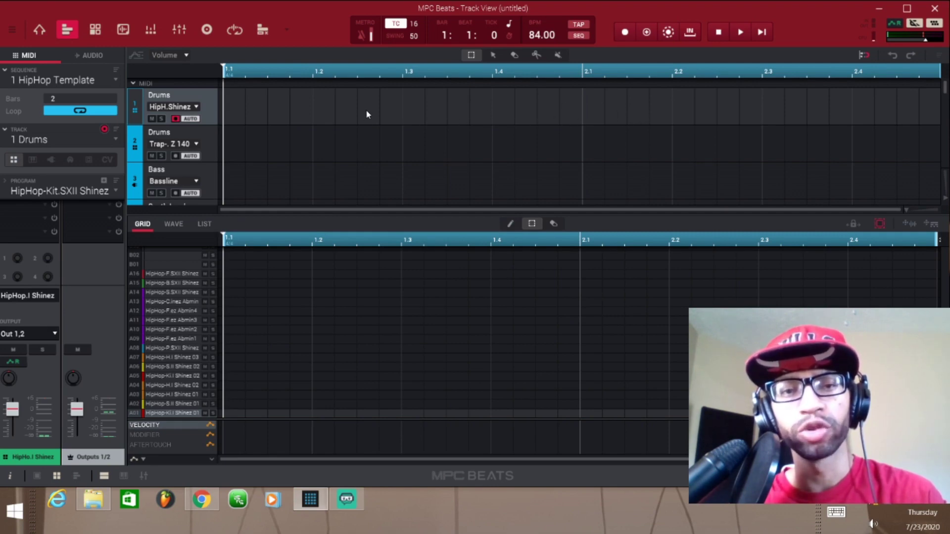
{"action": "left_click", "coordinate": [95, 31]}
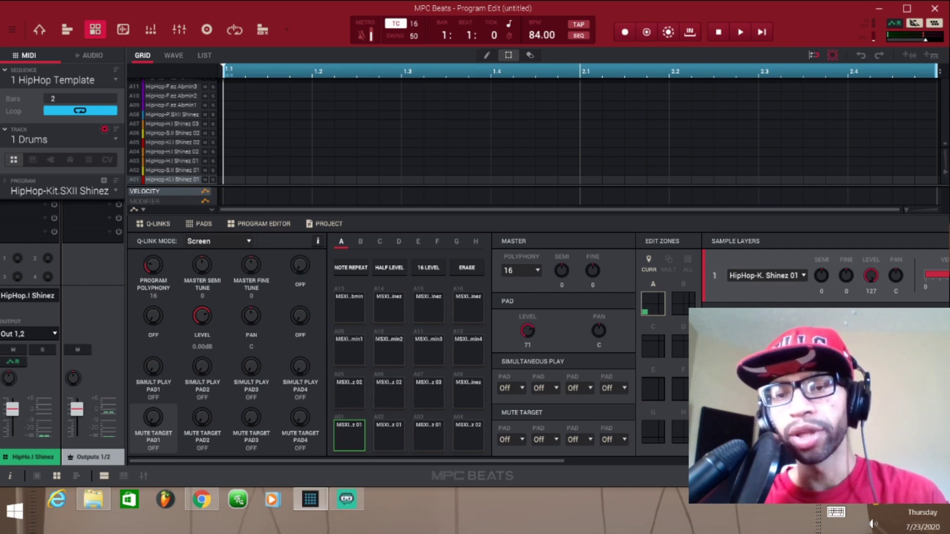
{"action": "left_click", "coordinate": [124, 29]}
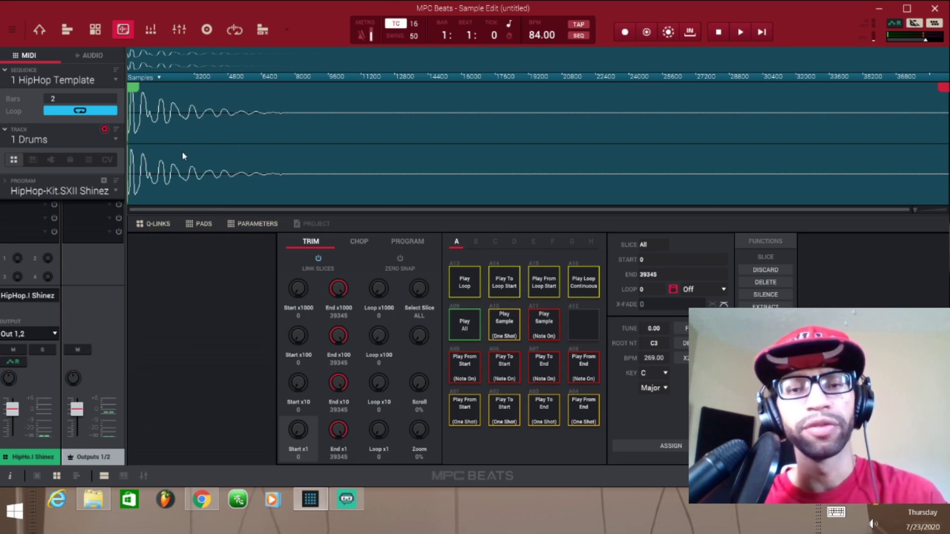
Compare the Pad Mixer with the Channel Mixer, finishing in the Channel Mixer
{"action": "left_click", "coordinate": [150, 30]}
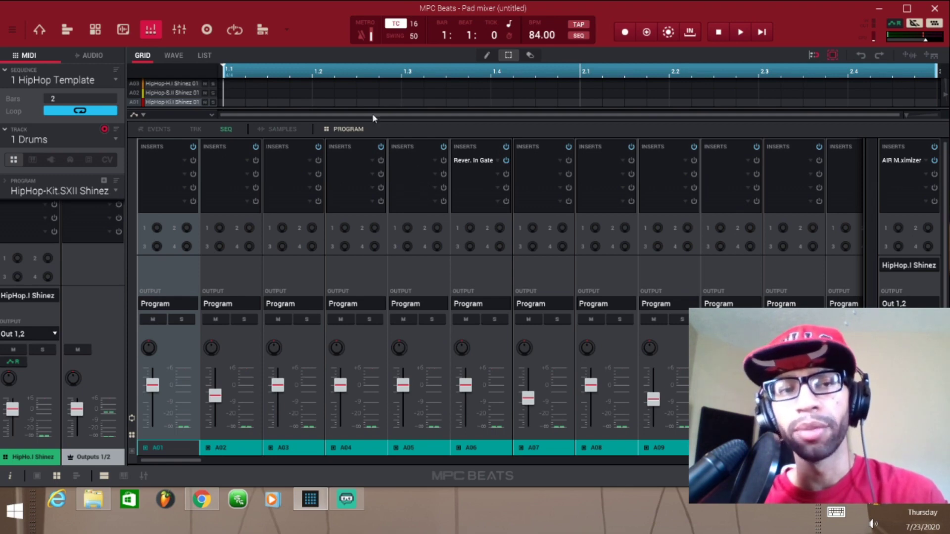
{"action": "left_click", "coordinate": [180, 30]}
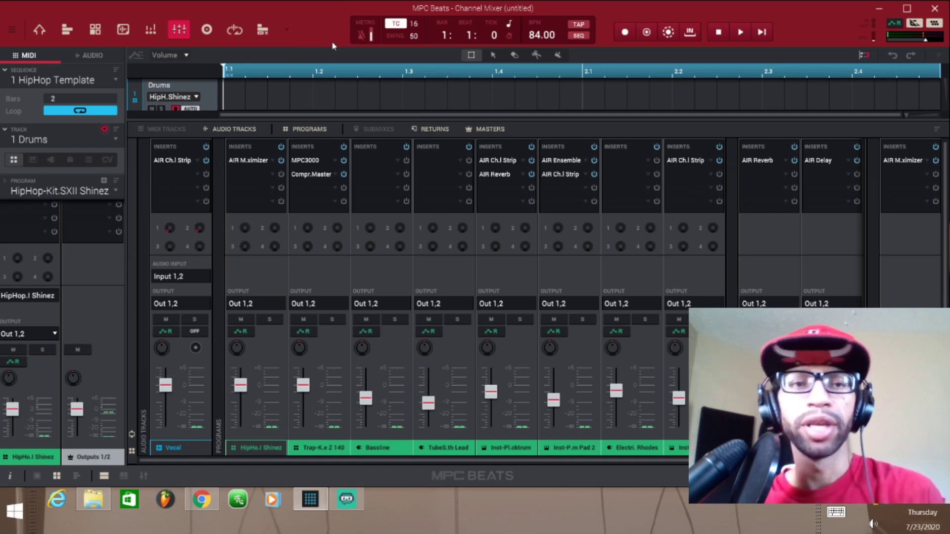
{"action": "left_click", "coordinate": [151, 30]}
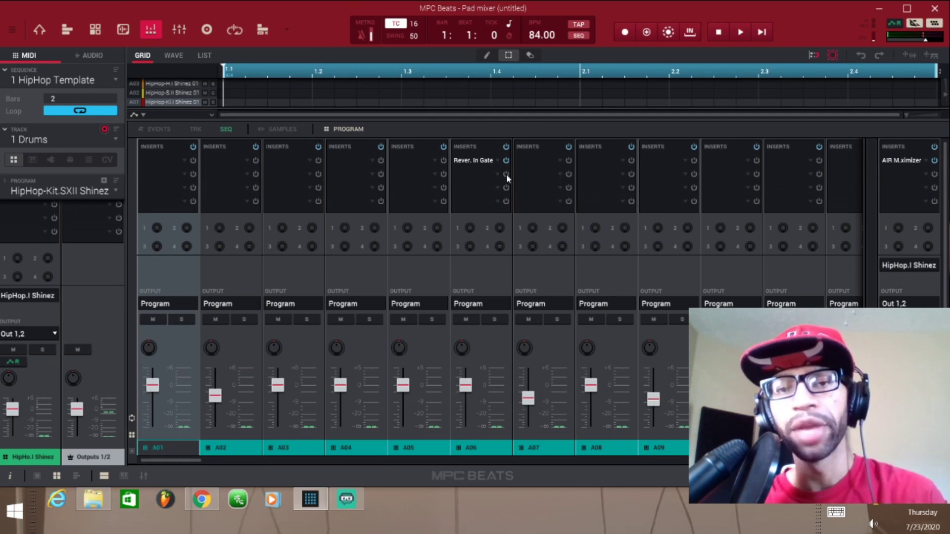
{"action": "left_click", "coordinate": [181, 32]}
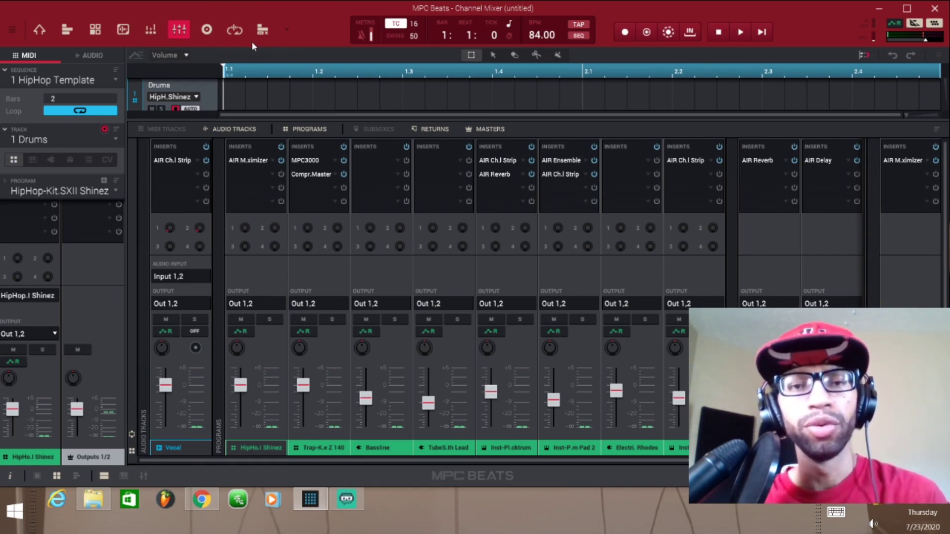
Open the effect chooser for the TubeSynth Lead channel's first insert and look through the Delay/Reverb effects
{"action": "double_click", "coordinate": [435, 162]}
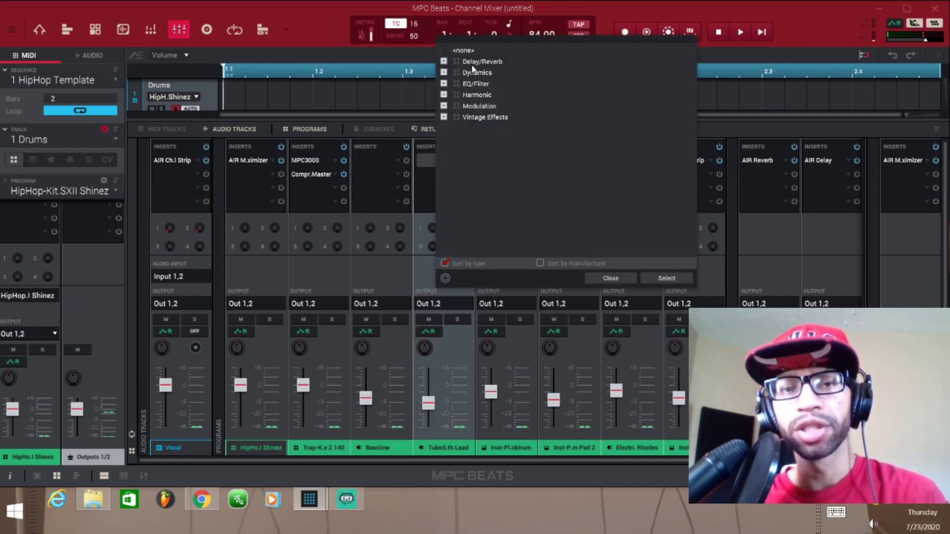
{"action": "left_click", "coordinate": [444, 62]}
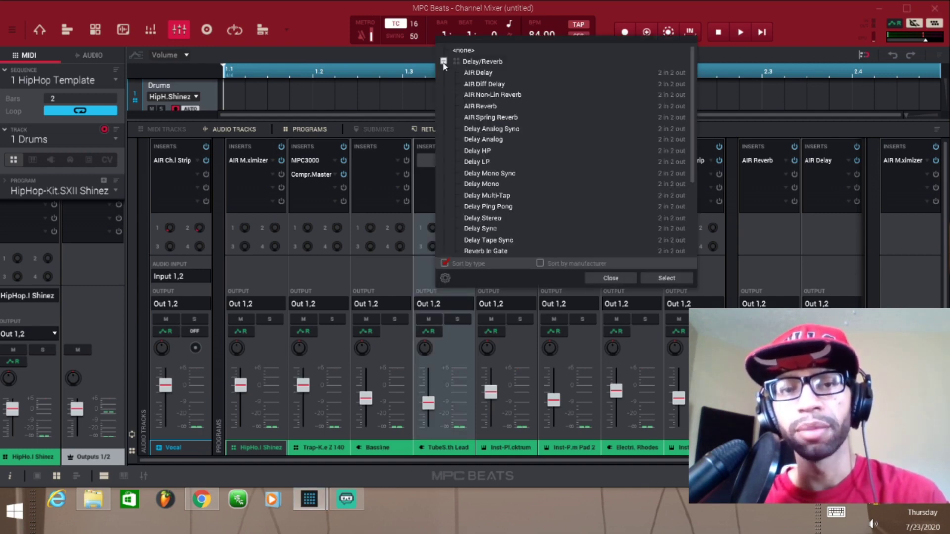
{"action": "scroll", "coordinate": [509, 97], "scroll_direction": "down", "scroll_amount": 1}
{"action": "scroll", "coordinate": [509, 97], "scroll_direction": "down", "scroll_amount": 2}
{"action": "scroll", "coordinate": [507, 97], "scroll_direction": "up", "scroll_amount": 3}
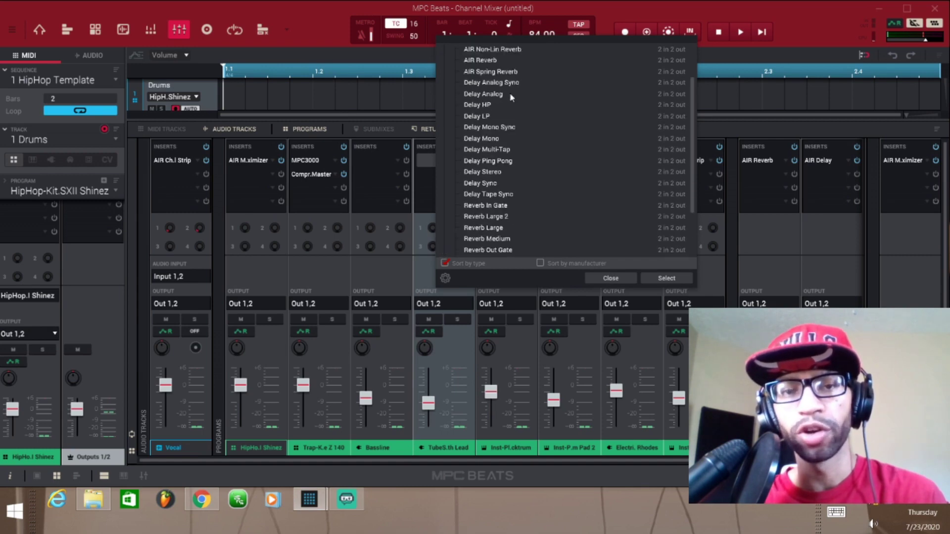
{"action": "scroll", "coordinate": [502, 99], "scroll_direction": "down", "scroll_amount": 3}
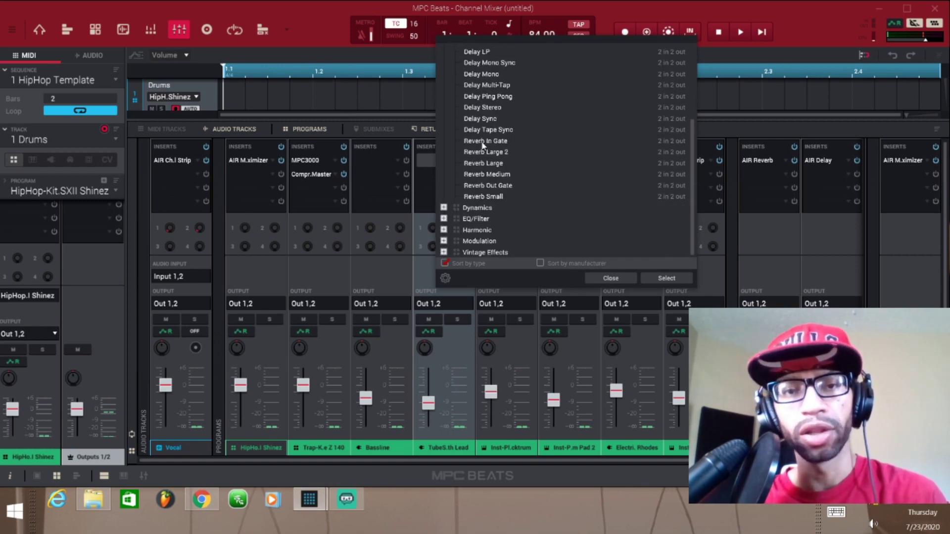
{"action": "scroll", "coordinate": [479, 149], "scroll_direction": "up", "scroll_amount": 4}
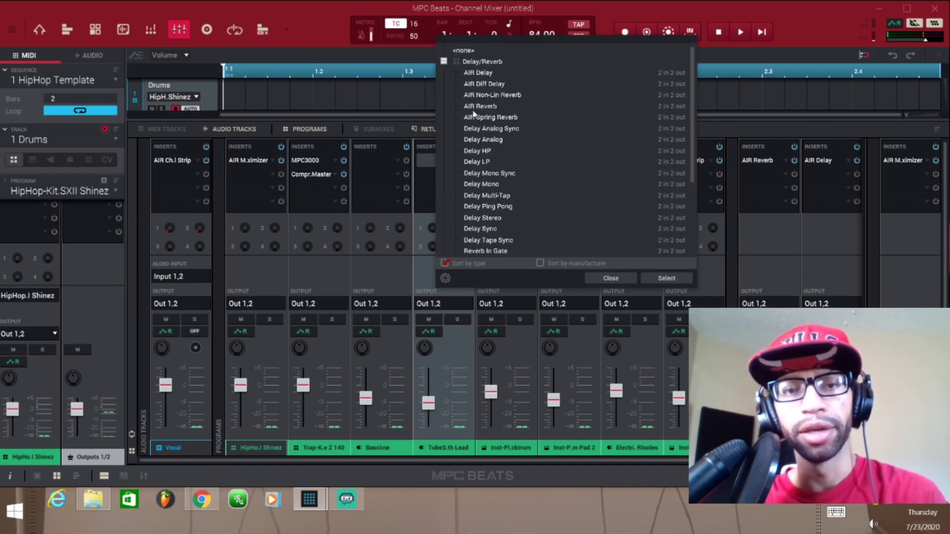
Look through the Dynamics and EQ/Filter categories of the insert effect chooser
{"action": "left_click", "coordinate": [444, 61]}
{"action": "left_click", "coordinate": [444, 72]}
{"action": "scroll", "coordinate": [449, 84], "scroll_direction": "down", "scroll_amount": 1}
{"action": "scroll", "coordinate": [449, 84], "scroll_direction": "up", "scroll_amount": 1}
{"action": "left_click", "coordinate": [444, 72]}
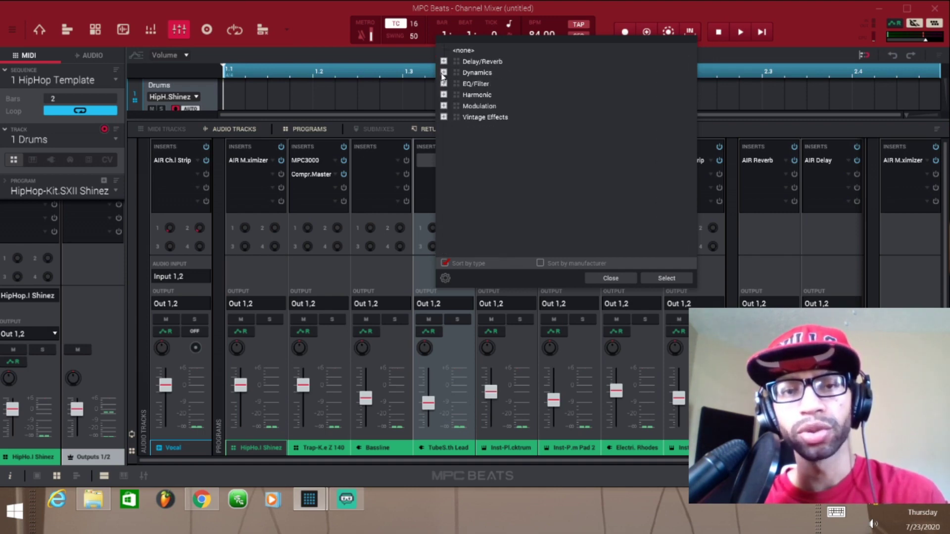
{"action": "left_click", "coordinate": [444, 84]}
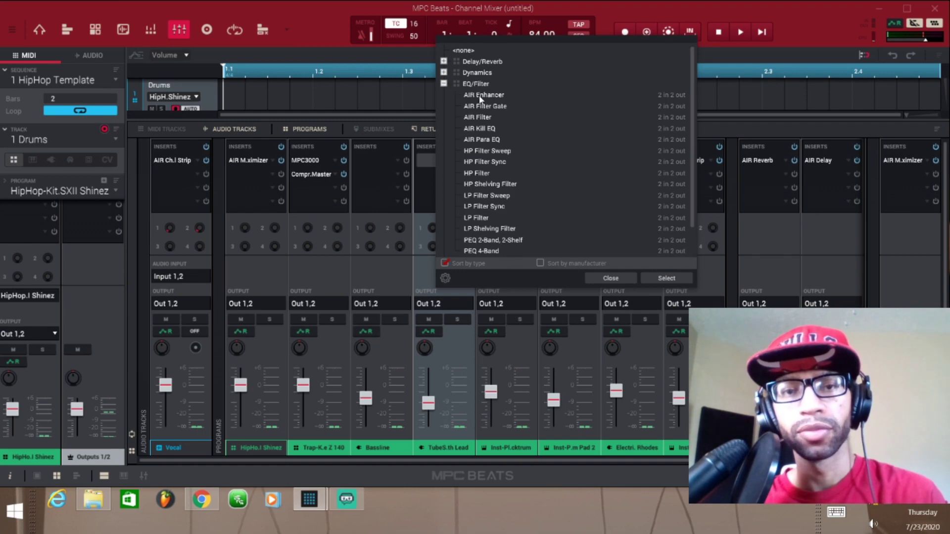
{"action": "left_click", "coordinate": [444, 84]}
Look through the Harmonic and Modulation categories of the insert effect chooser
{"action": "left_click", "coordinate": [444, 95]}
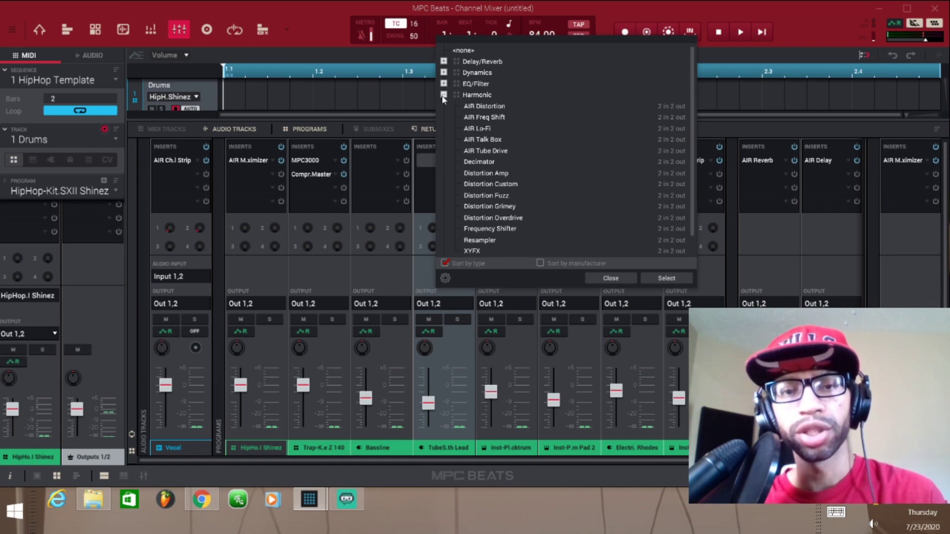
{"action": "left_click", "coordinate": [444, 97]}
{"action": "left_click", "coordinate": [444, 107]}
{"action": "scroll", "coordinate": [495, 141], "scroll_direction": "down", "scroll_amount": 3}
{"action": "scroll", "coordinate": [494, 138], "scroll_direction": "up", "scroll_amount": 5}
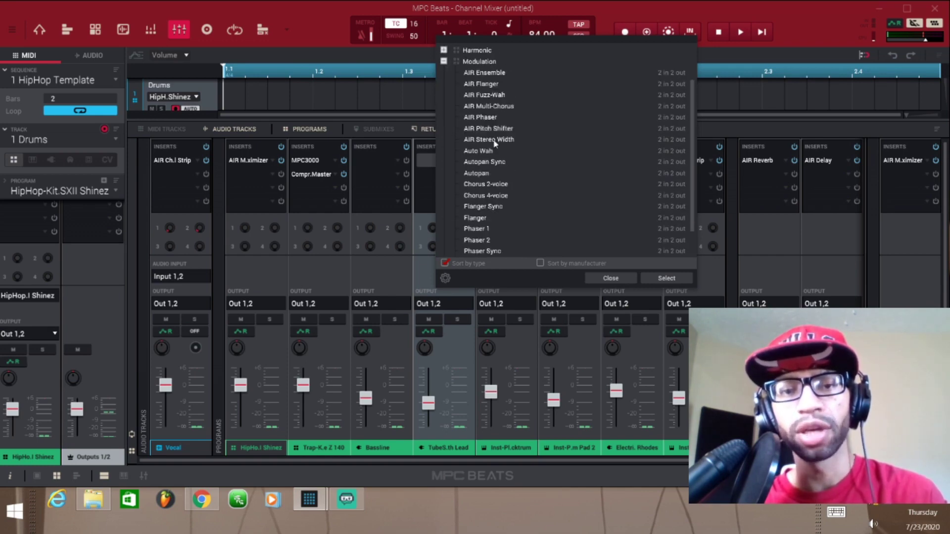
{"action": "left_click", "coordinate": [444, 106]}
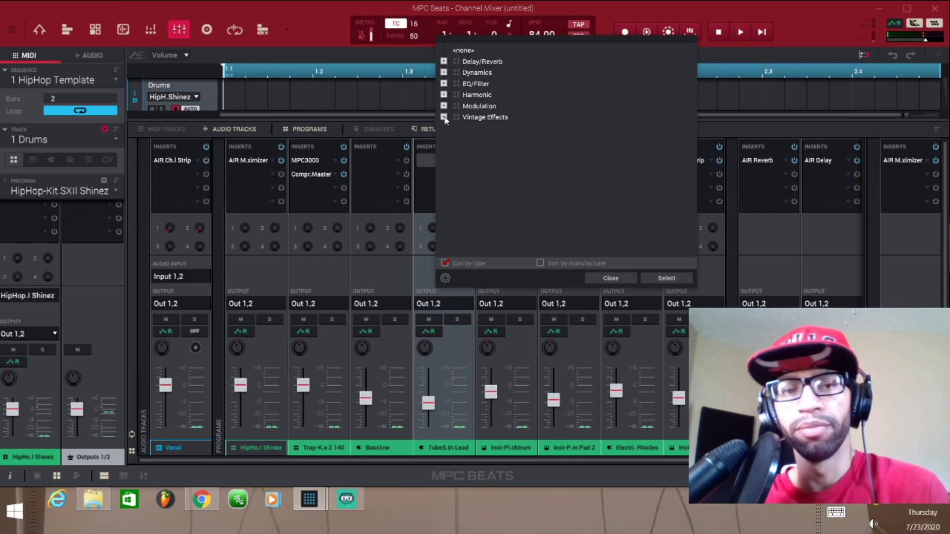
View the Vintage Effects category and close the effect chooser without choosing an effect
{"action": "left_click", "coordinate": [444, 118]}
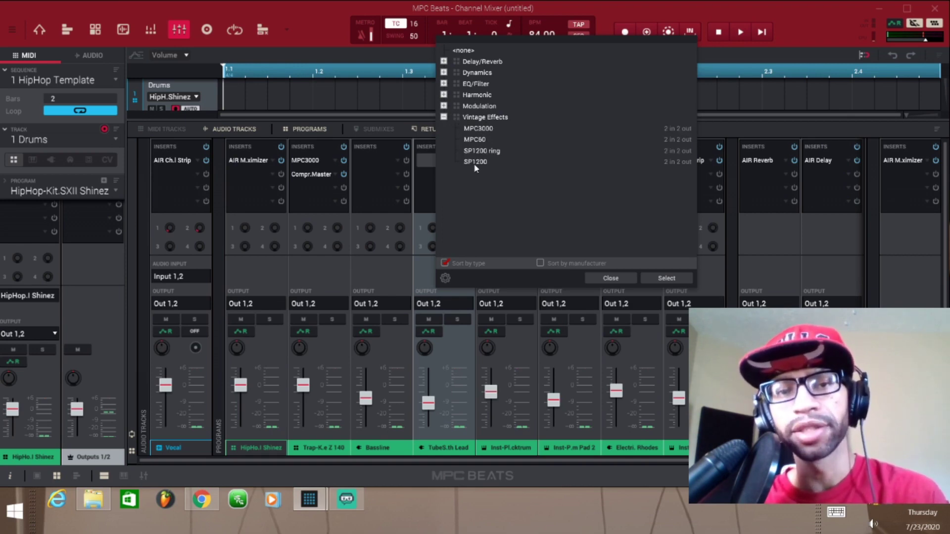
{"action": "left_click", "coordinate": [445, 119]}
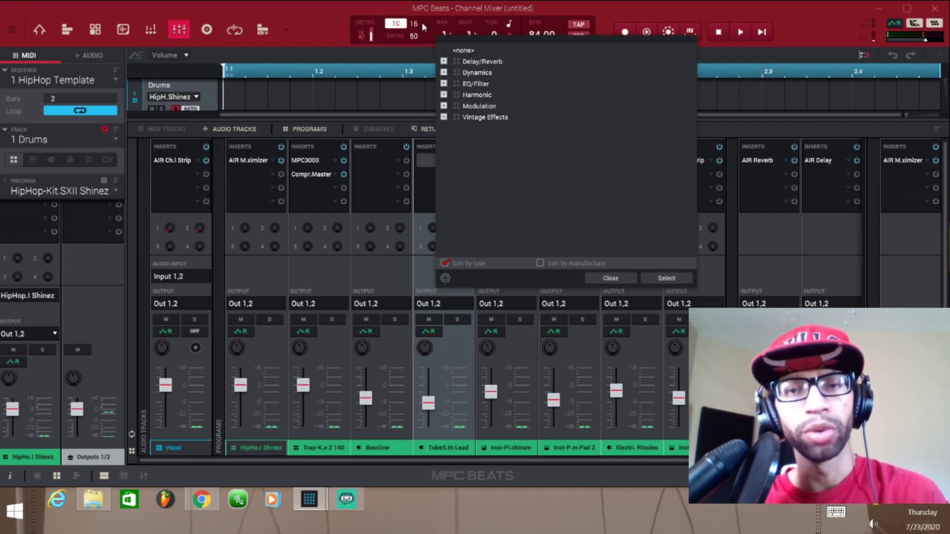
{"action": "left_click", "coordinate": [617, 279]}
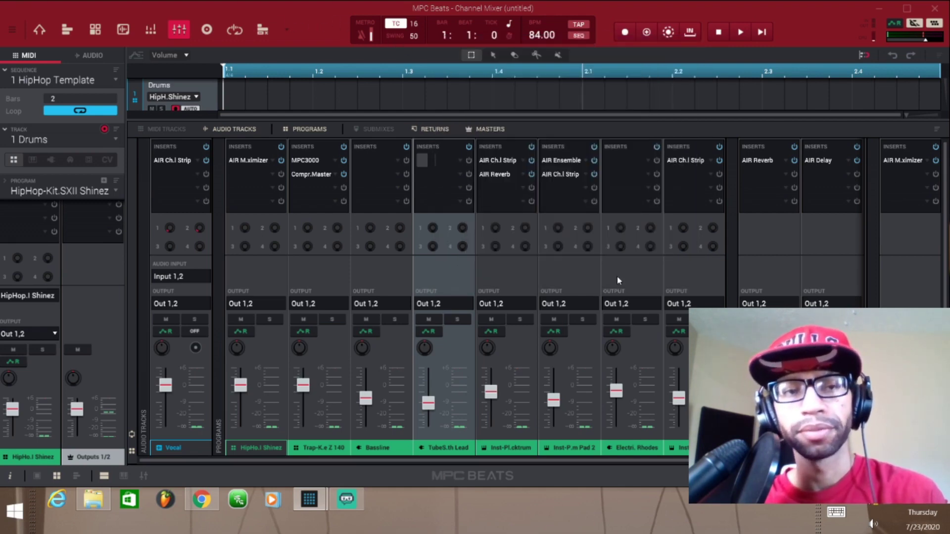
View the Sampler and Looper modes, ending in Track Mute mode
{"action": "left_click", "coordinate": [212, 30]}
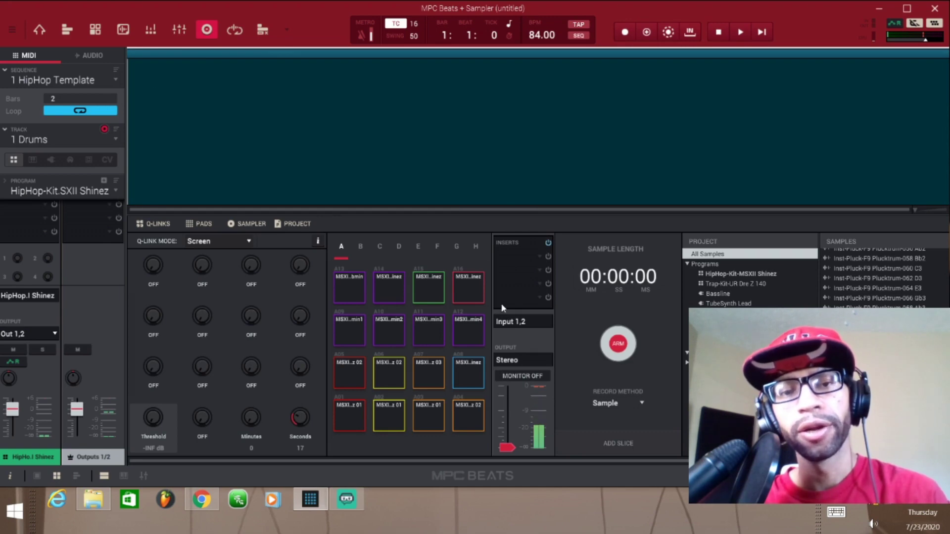
{"action": "left_click", "coordinate": [235, 30]}
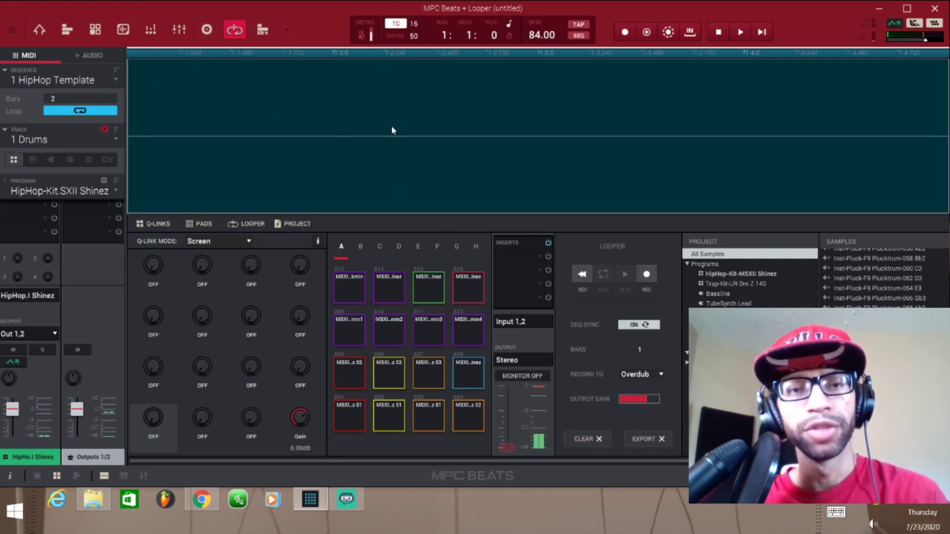
{"action": "left_click", "coordinate": [263, 31]}
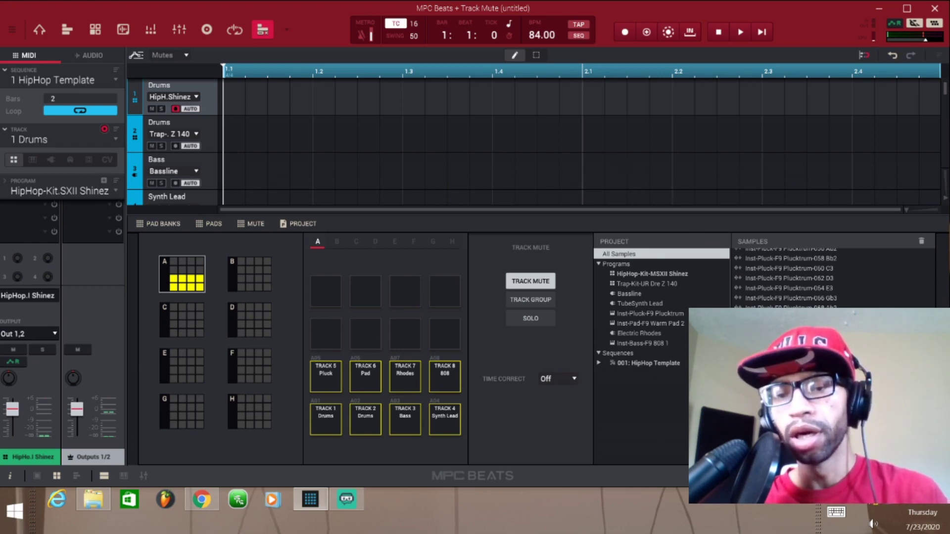
View the global MIDI Learn assignments for the pads and the quickstart help page
{"action": "key", "text": "ctrl+l"}
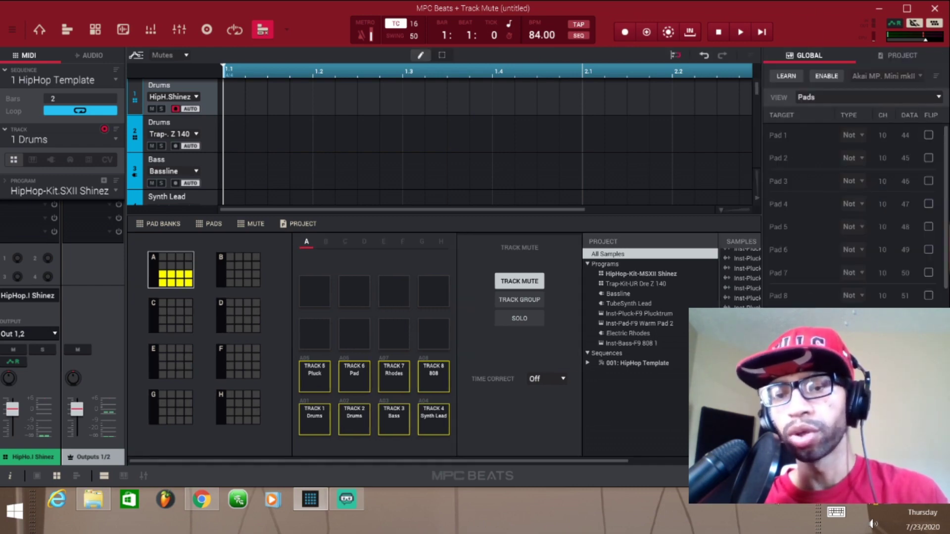
{"action": "key", "text": "ctrl+l"}
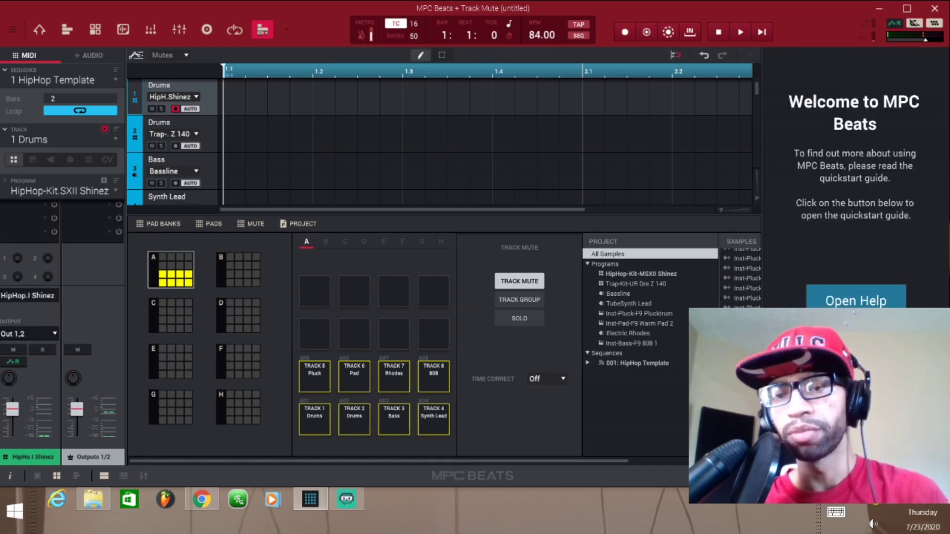
Show the project information and look through its sample list down to the end and back to the kick samples
{"action": "key", "text": "ctrl+p"}
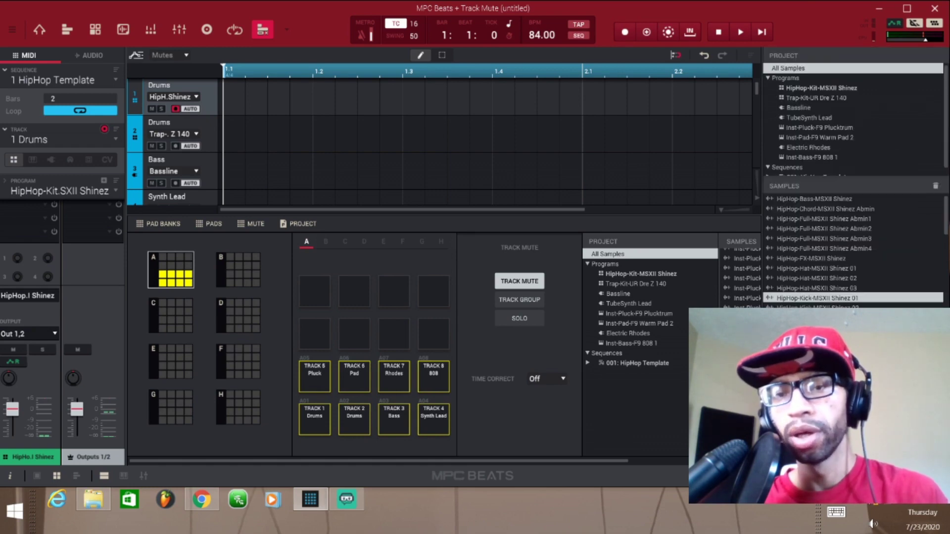
{"action": "scroll", "coordinate": [824, 252], "scroll_direction": "down", "scroll_amount": 10}
{"action": "scroll", "coordinate": [825, 256], "scroll_direction": "down", "scroll_amount": 2}
{"action": "scroll", "coordinate": [825, 254], "scroll_direction": "up", "scroll_amount": 12}
{"action": "left_click", "coordinate": [825, 298]}
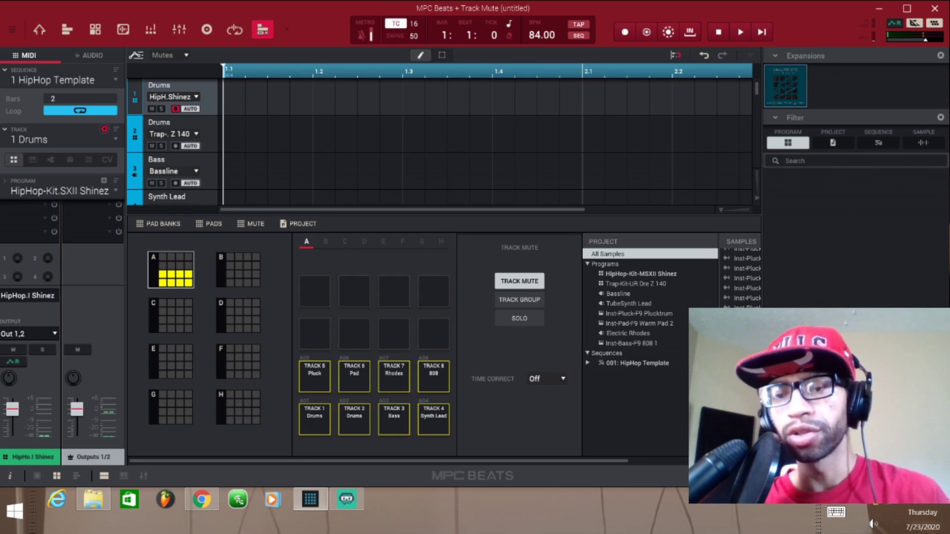
Open the MPC Beats Demos and Templates expansion and browse its contents
{"action": "left_click", "coordinate": [786, 85]}
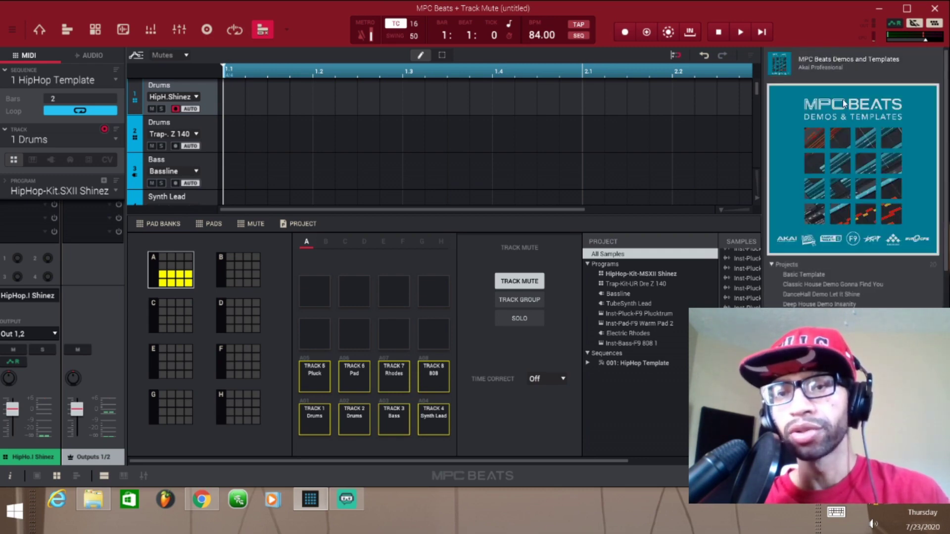
{"action": "scroll", "coordinate": [839, 147], "scroll_direction": "down", "scroll_amount": 3}
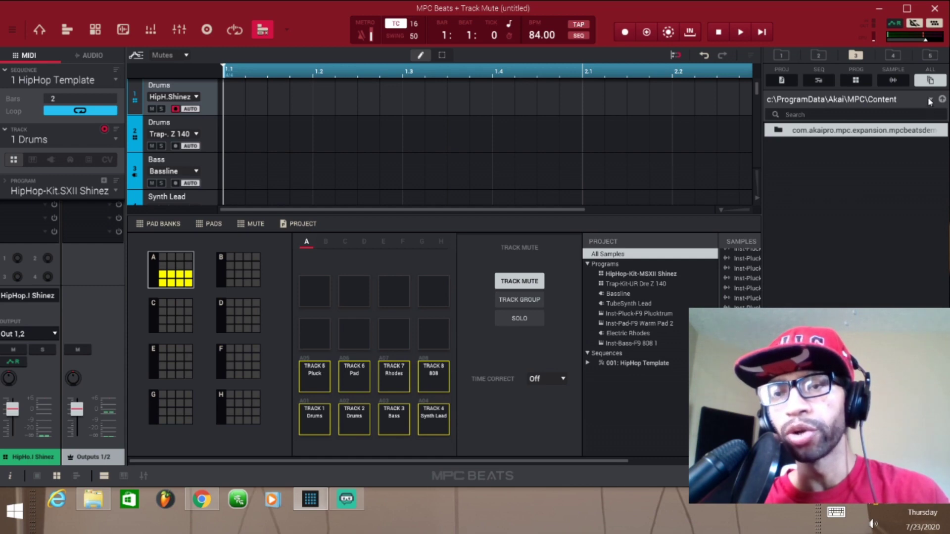
Browse the Desktop location in the file browser and open the 808 folder inside My Drum Kit
{"action": "left_click", "coordinate": [930, 101]}
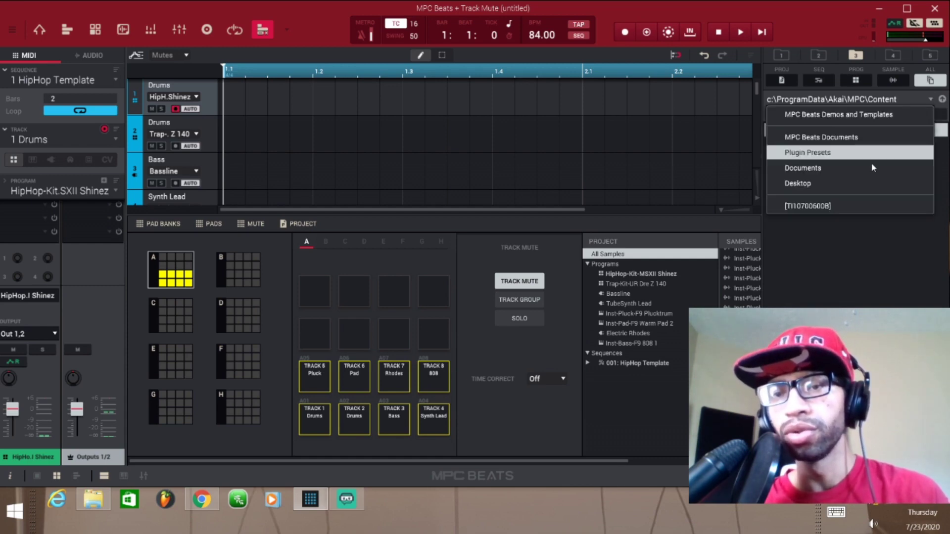
{"action": "left_click", "coordinate": [854, 185]}
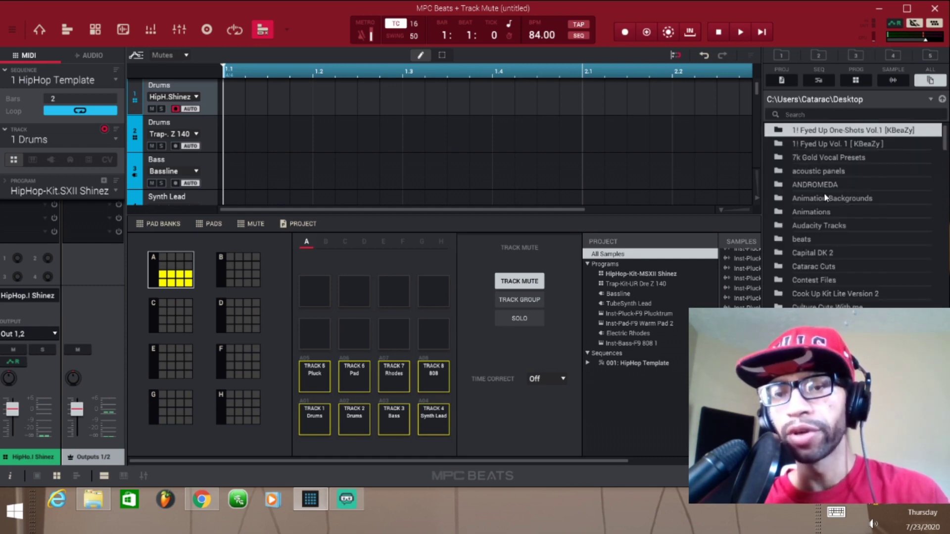
{"action": "scroll", "coordinate": [823, 196], "scroll_direction": "down", "scroll_amount": 12}
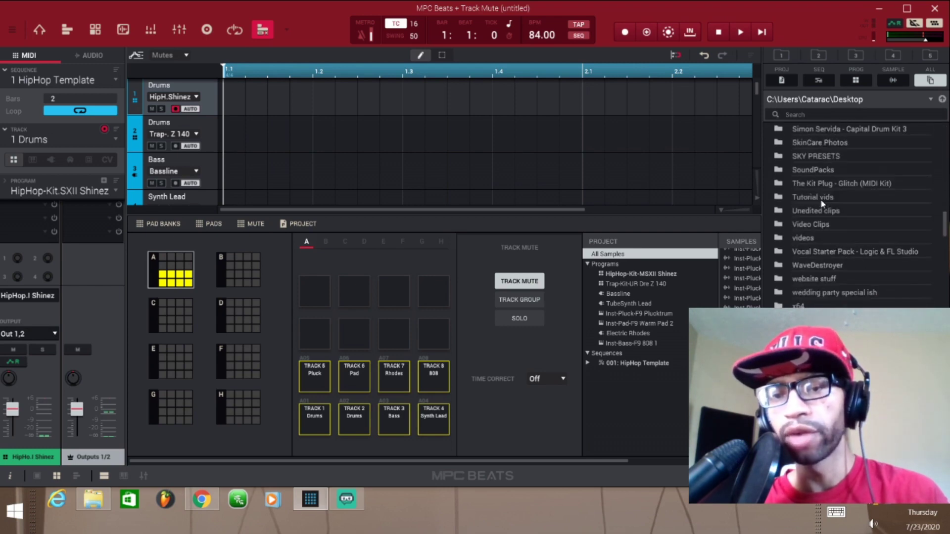
{"action": "scroll", "coordinate": [822, 203], "scroll_direction": "up", "scroll_amount": 7}
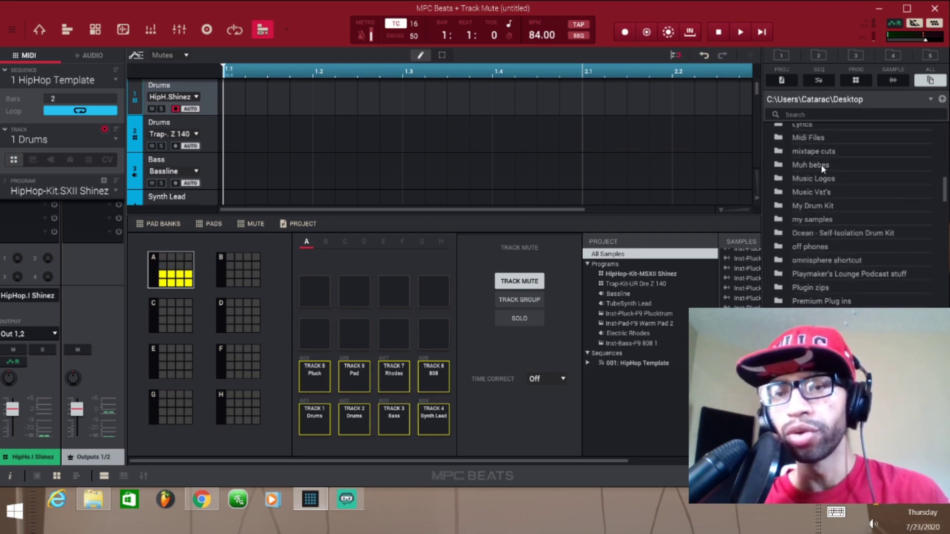
{"action": "left_click", "coordinate": [815, 205]}
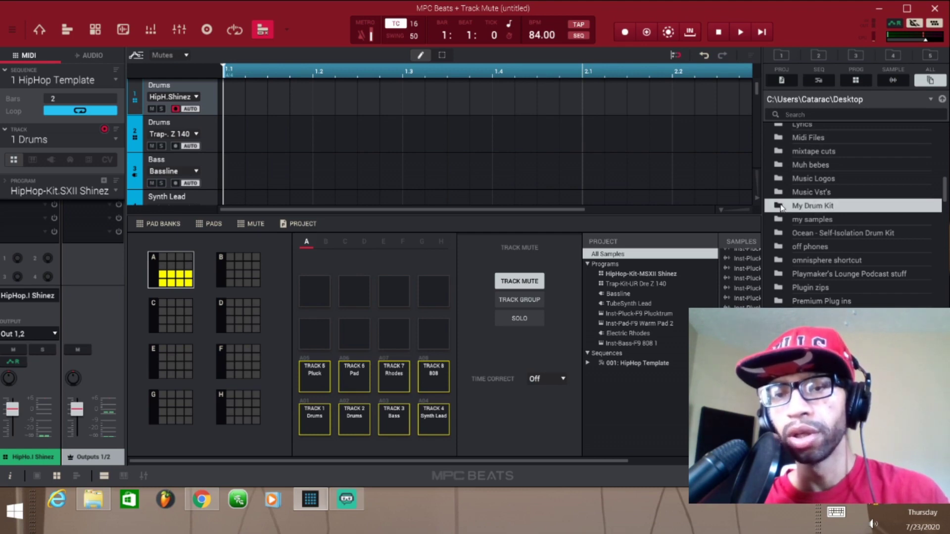
{"action": "double_click", "coordinate": [781, 207]}
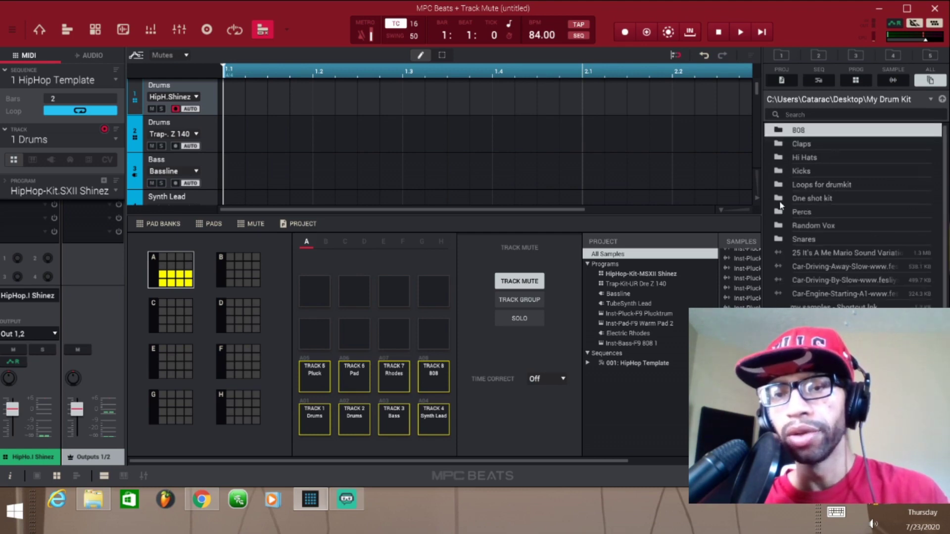
{"action": "double_click", "coordinate": [798, 132]}
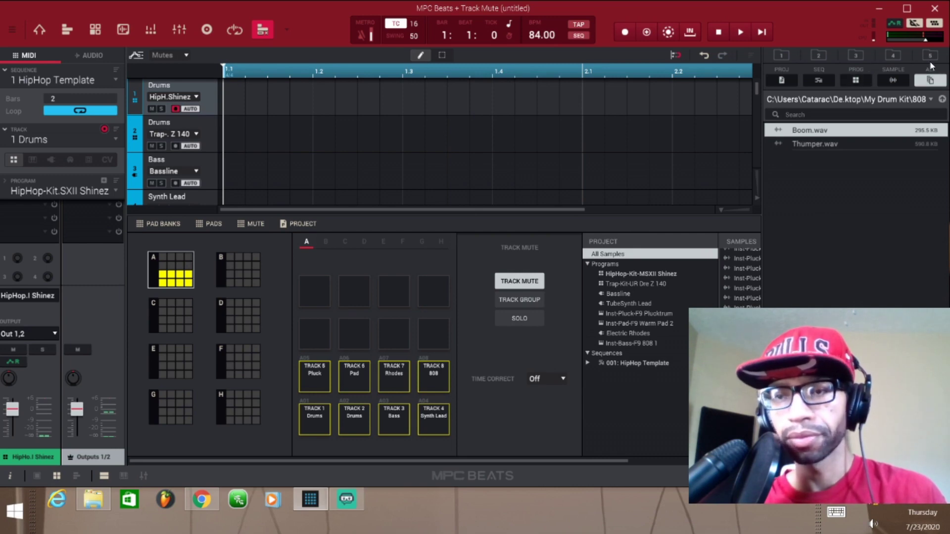
Return to Main Mode and step the HipHop Template sequence's bar count up and down, stopping at 6
{"action": "key", "text": "ctrl+m"}
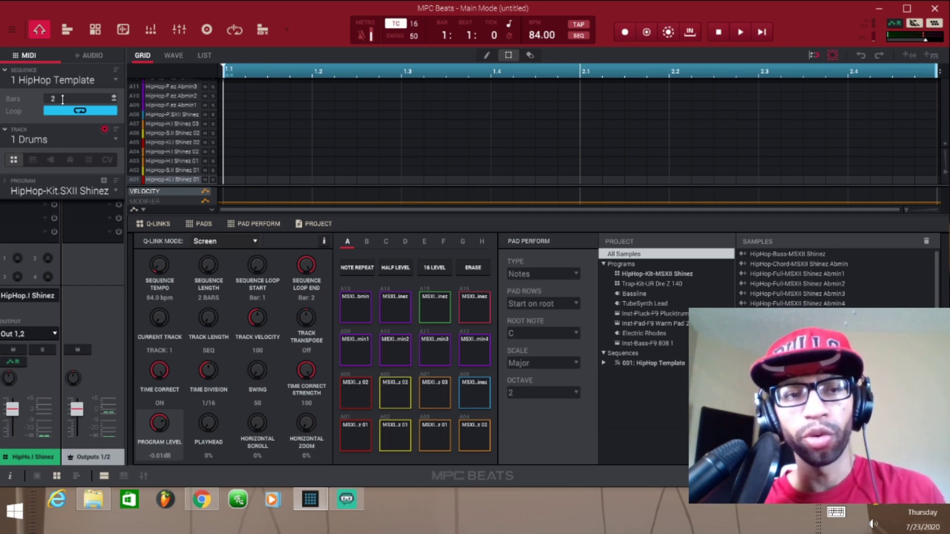
{"action": "scroll", "coordinate": [114, 98], "scroll_direction": "up", "scroll_amount": 12}
{"action": "scroll", "coordinate": [114, 97], "scroll_direction": "down", "scroll_amount": 11}
{"action": "scroll", "coordinate": [114, 98], "scroll_direction": "up", "scroll_amount": 4}
{"action": "scroll", "coordinate": [114, 98], "scroll_direction": "down", "scroll_amount": 4}
{"action": "scroll", "coordinate": [114, 97], "scroll_direction": "up", "scroll_amount": 6}
{"action": "scroll", "coordinate": [114, 97], "scroll_direction": "down", "scroll_amount": 6}
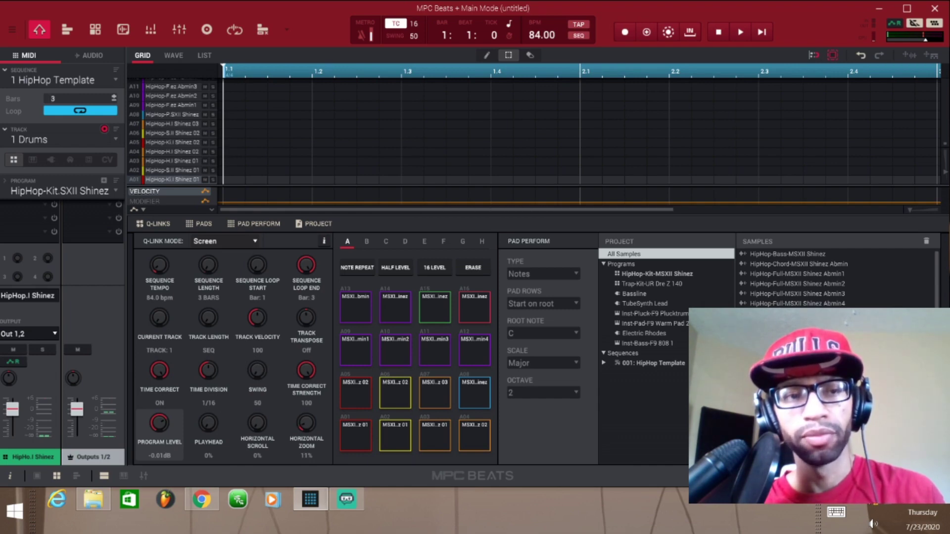
{"action": "scroll", "coordinate": [114, 98], "scroll_direction": "down", "scroll_amount": 2}
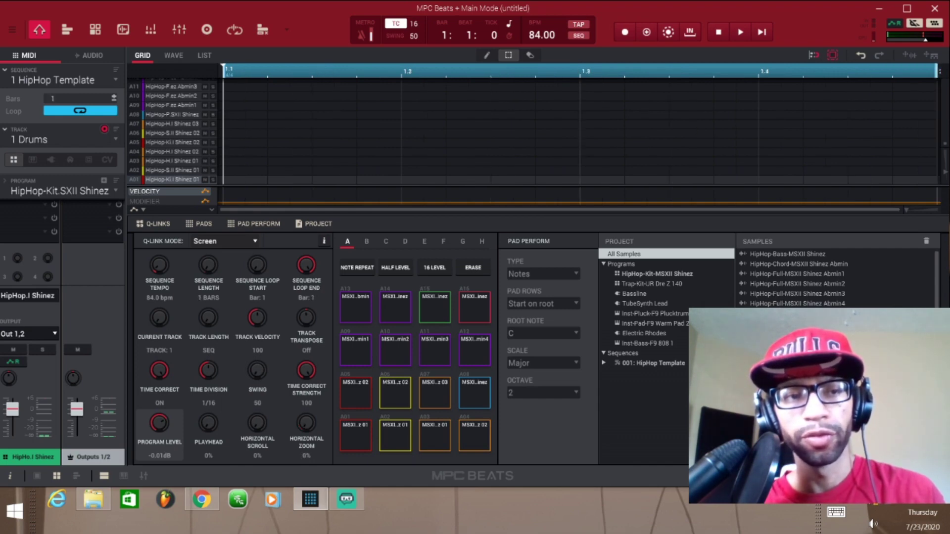
{"action": "scroll", "coordinate": [114, 97], "scroll_direction": "up", "scroll_amount": 2}
{"action": "scroll", "coordinate": [114, 97], "scroll_direction": "up", "scroll_amount": 3}
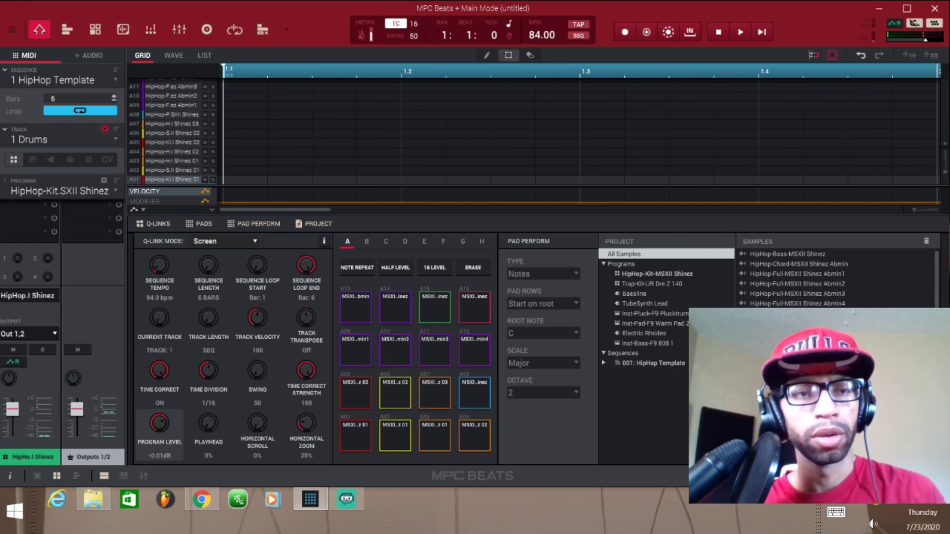
Set the HipHop Template sequence length to 4 bars
{"action": "double_click", "coordinate": [70, 99]}
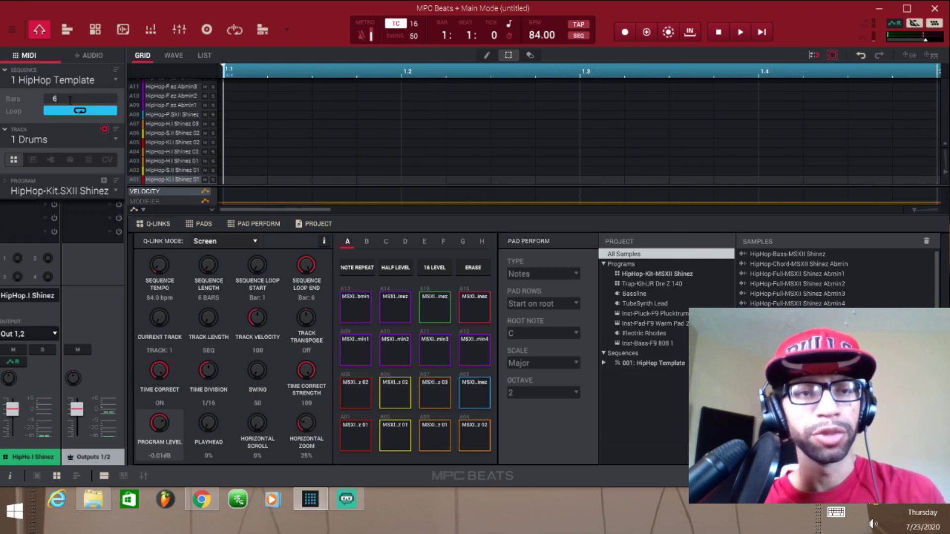
{"action": "type", "text": "4"}
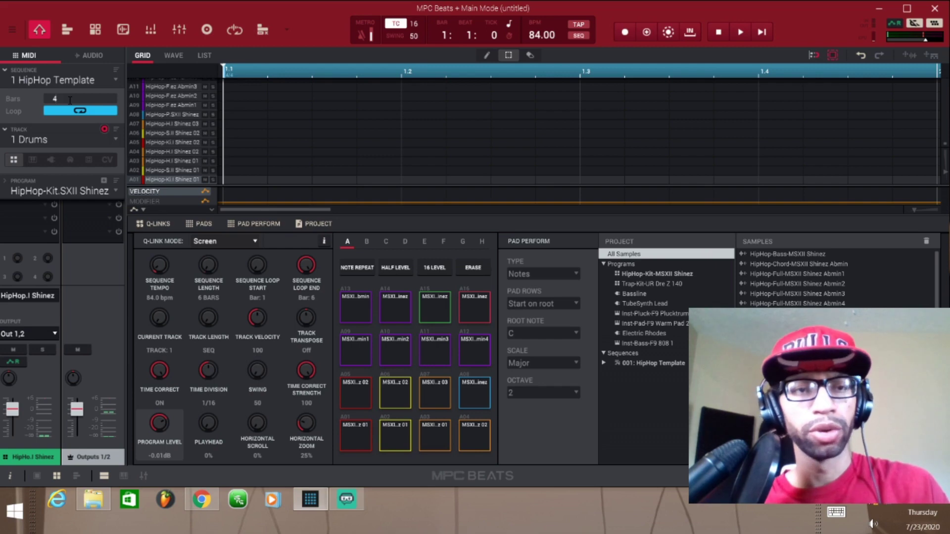
{"action": "key", "text": "Return"}
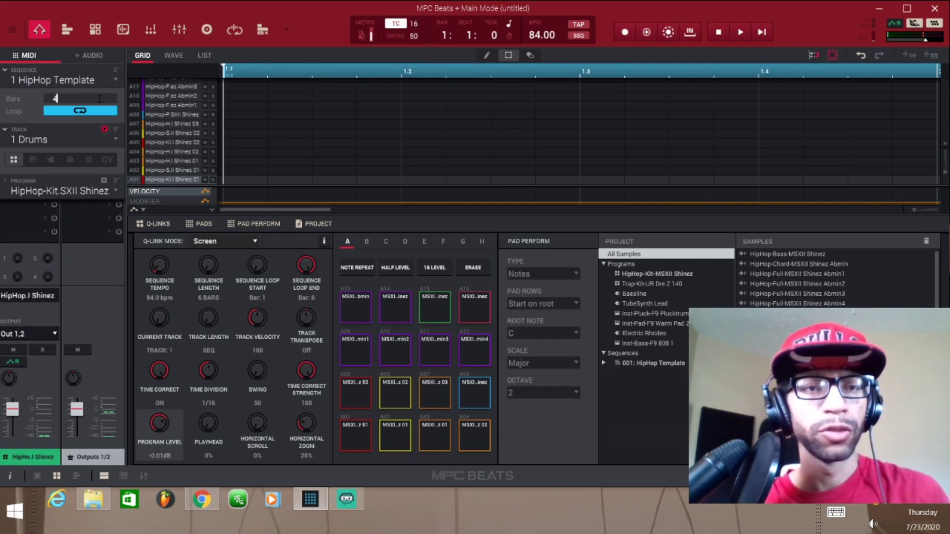
{"action": "key", "text": "Return"}
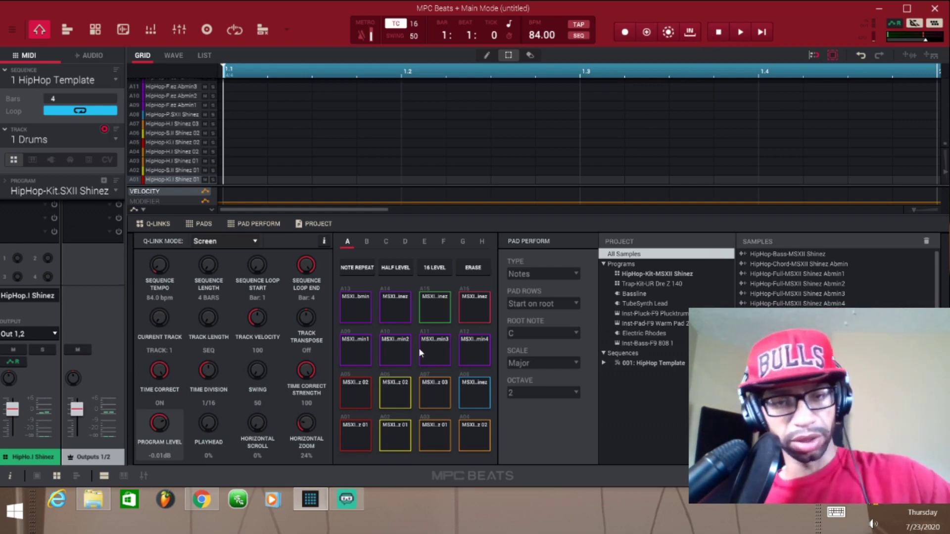
Audition the sample on pad A06 several times
{"action": "left_click", "coordinate": [405, 404]}
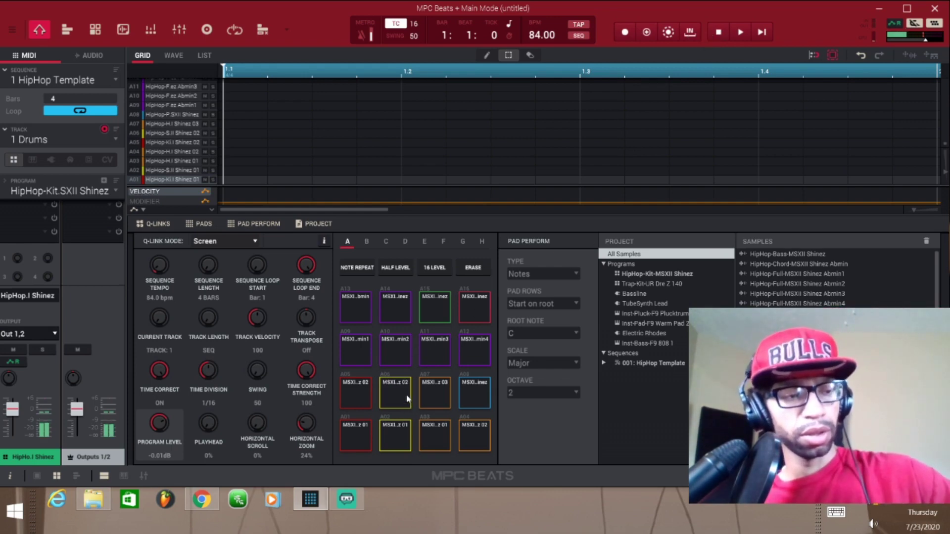
{"action": "left_click", "coordinate": [407, 396]}
{"action": "left_click", "coordinate": [409, 382]}
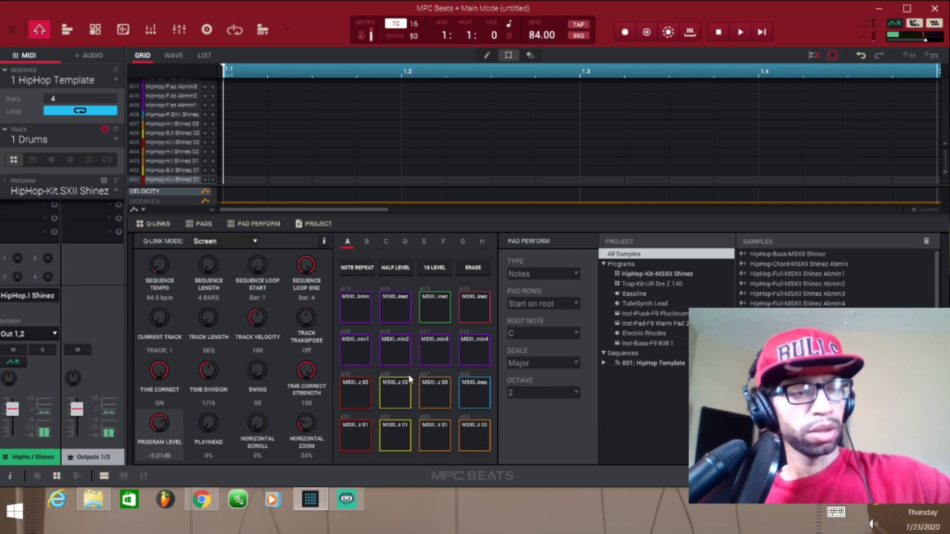
{"action": "left_click", "coordinate": [406, 380]}
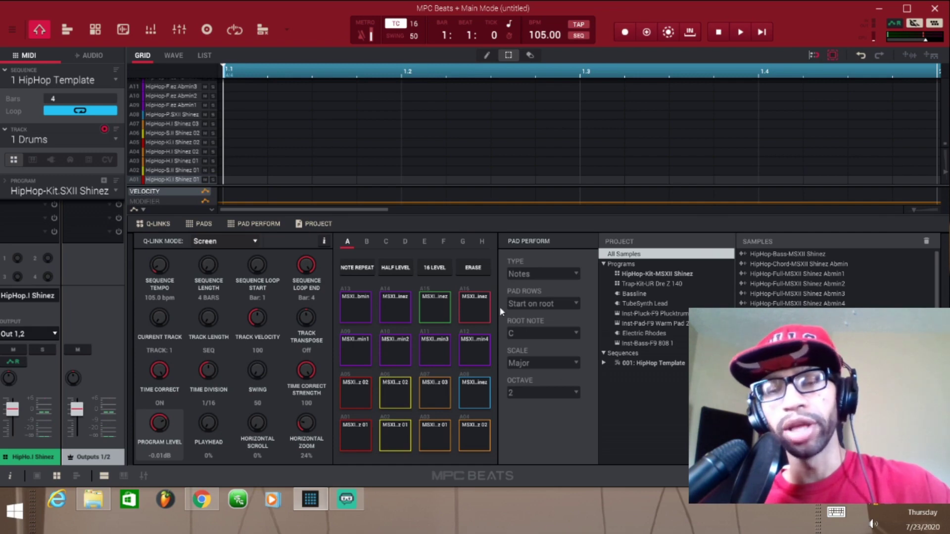
Record a drum pattern into the sequence, overdubbing the snare hits on pad A02
{"action": "left_click", "coordinate": [625, 32]}
{"action": "key", "text": "space"}
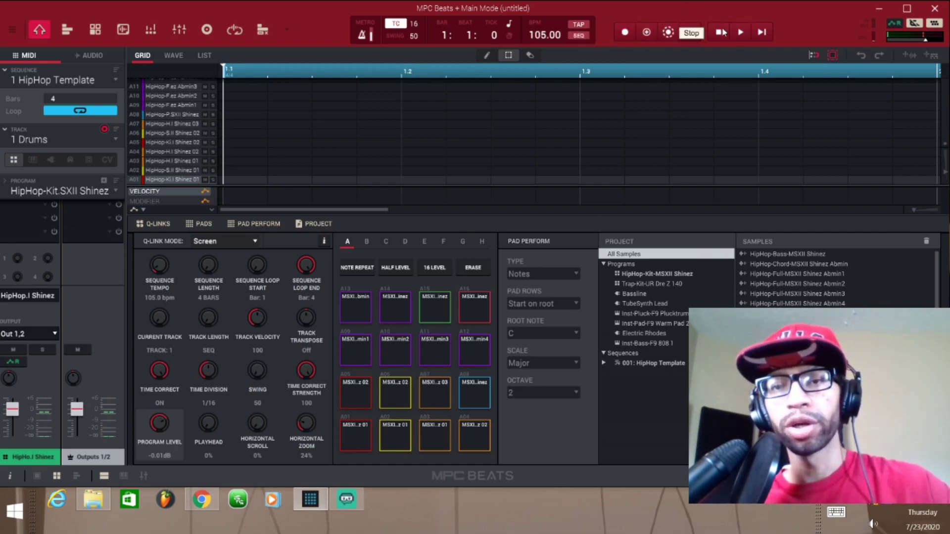
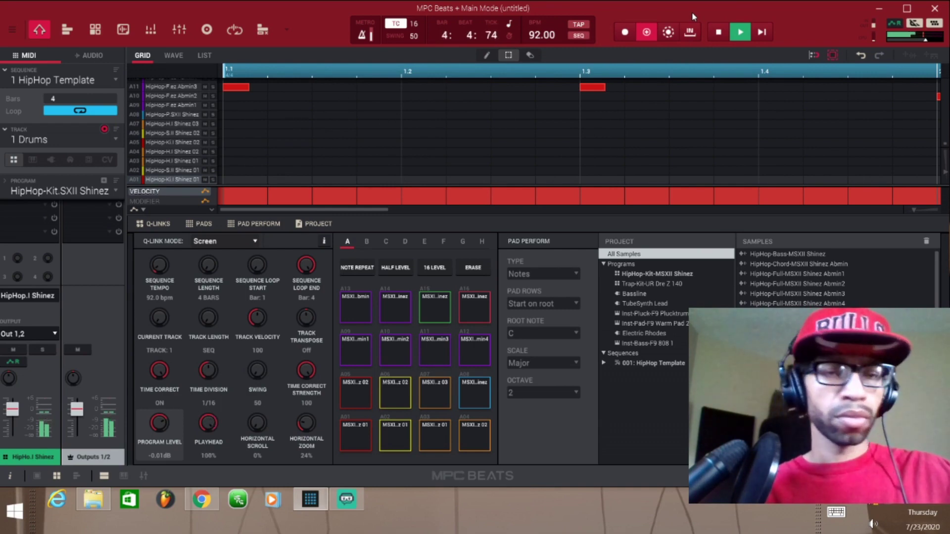
{"action": "key", "text": "x"}
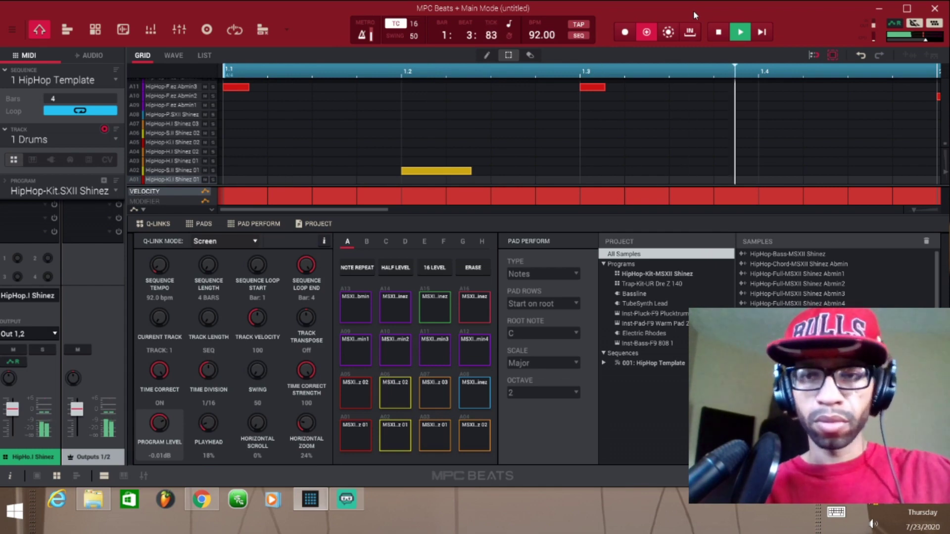
{"action": "key", "text": "x"}
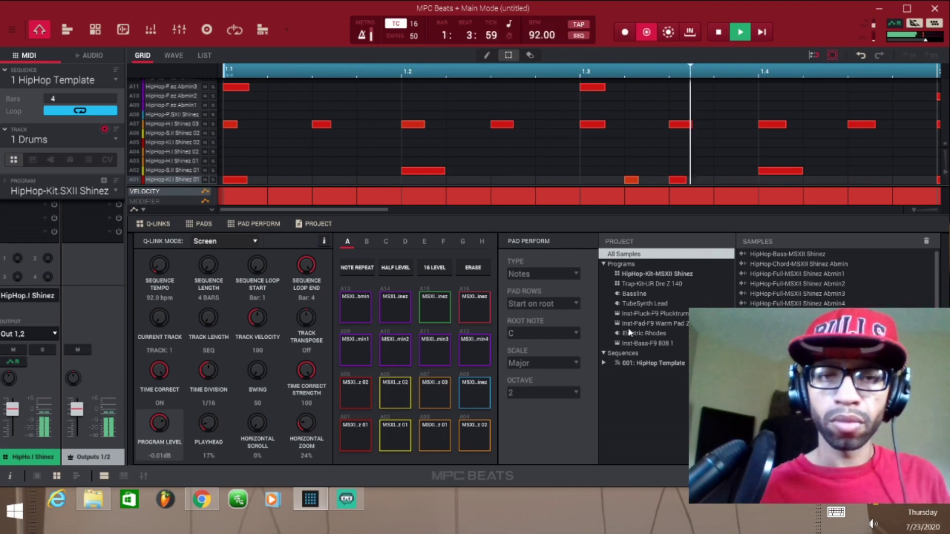
Move the early snare note in bar 4 onto beat 4.2, check the earlier bars and stop playback
{"action": "left_click_drag", "start_coordinate": [374, 214], "coordinate": [791, 227]}
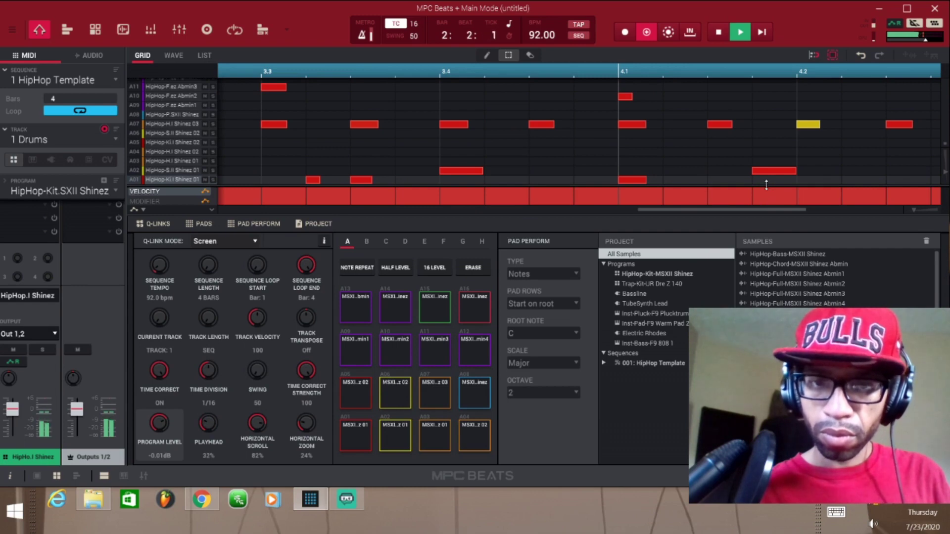
{"action": "left_click_drag", "start_coordinate": [776, 172], "coordinate": [809, 171]}
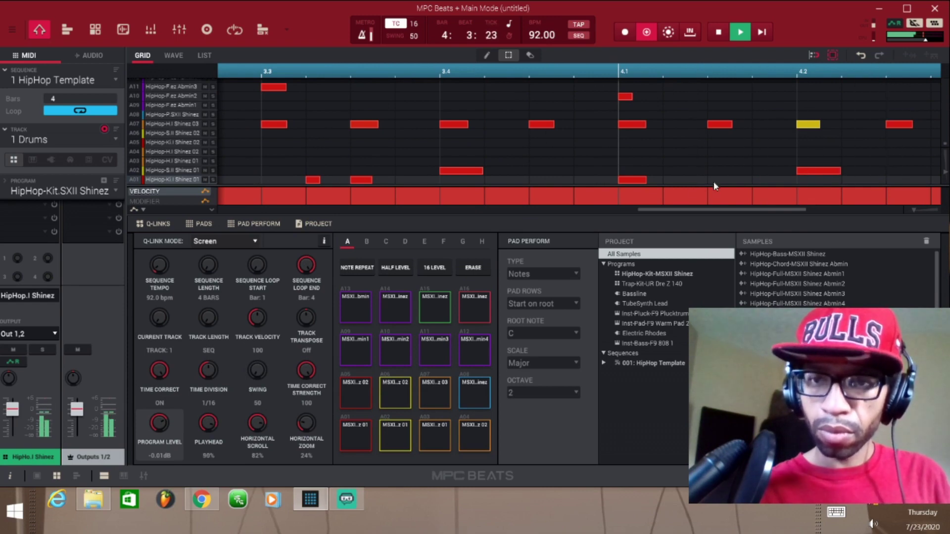
{"action": "left_click_drag", "start_coordinate": [651, 210], "coordinate": [483, 215]}
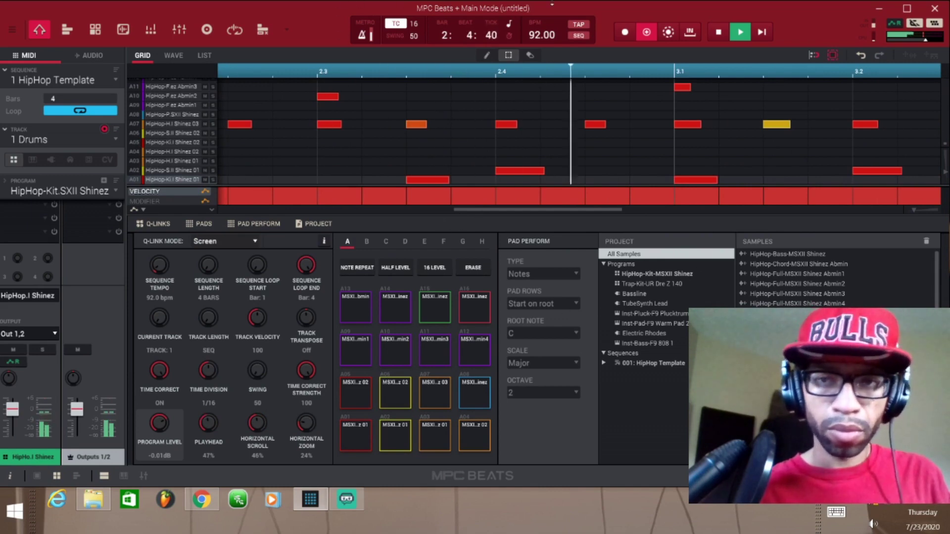
{"action": "left_click", "coordinate": [719, 33]}
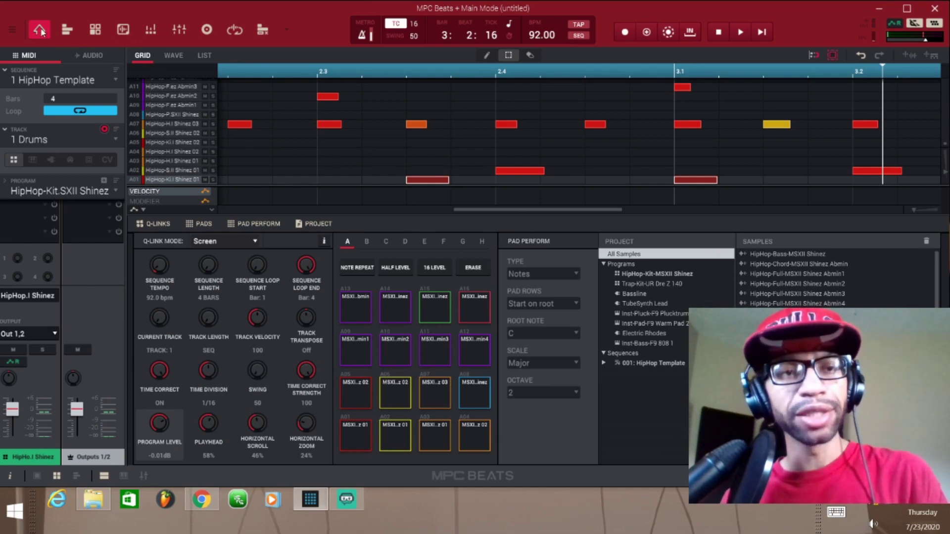
Start a new project from the Keyboard template without saving the current project
{"action": "left_click", "coordinate": [13, 32]}
{"action": "mouse_move", "coordinate": [25, 48]}
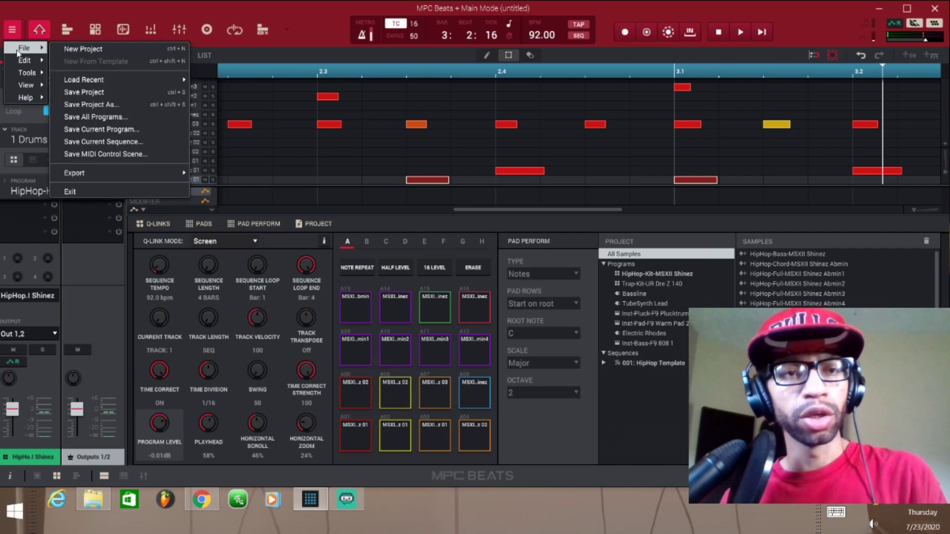
{"action": "left_click", "coordinate": [73, 51]}
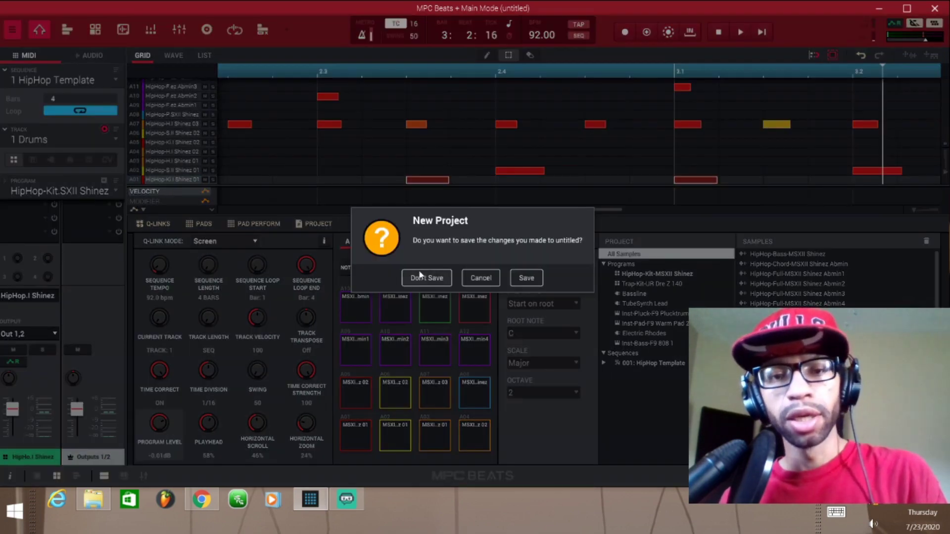
{"action": "left_click", "coordinate": [436, 278]}
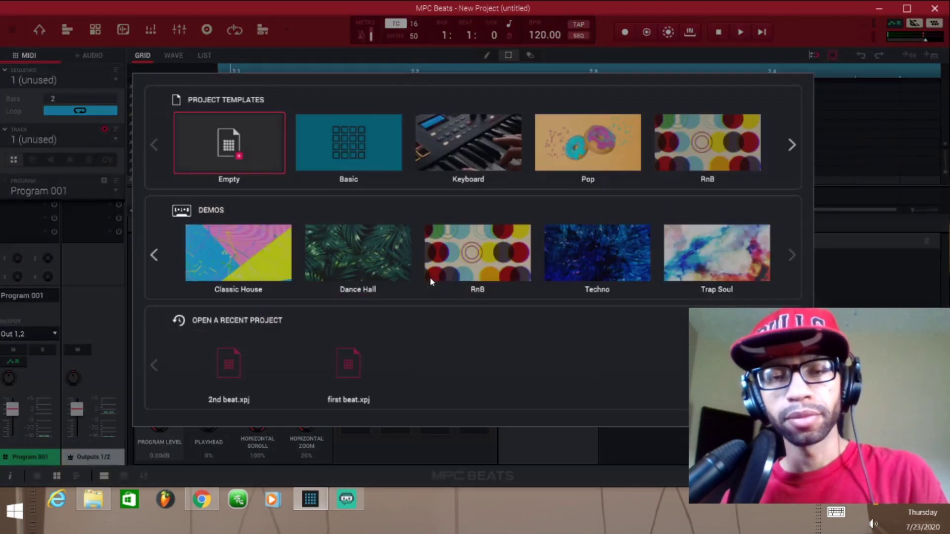
{"action": "left_click", "coordinate": [456, 156]}
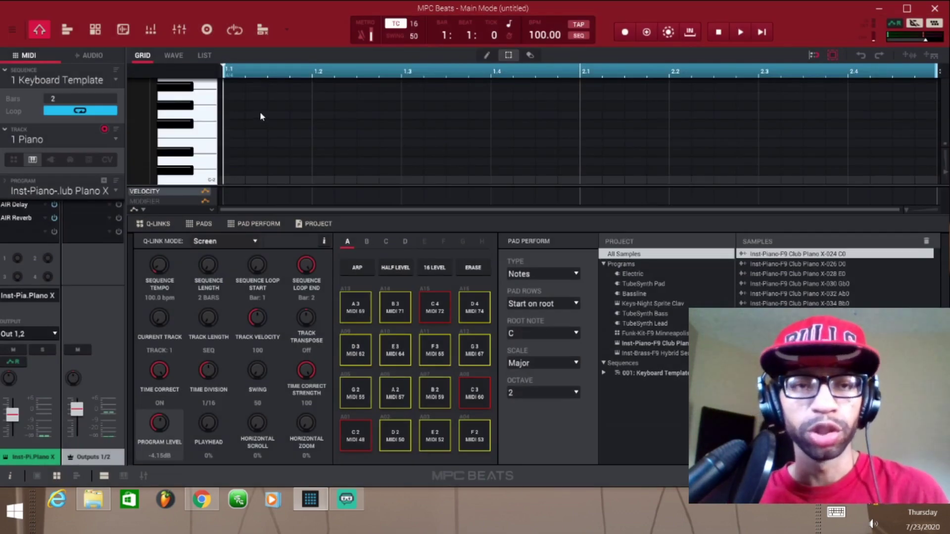
Set the project tempo to 95 BPM
{"action": "scroll", "coordinate": [195, 118], "scroll_direction": "down", "scroll_amount": 1}
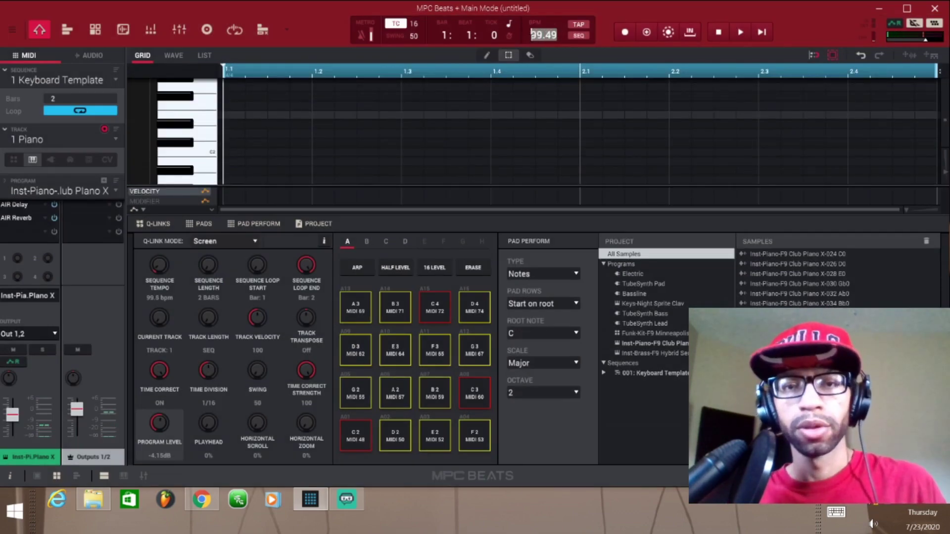
{"action": "type", "text": "95"}
{"action": "key", "text": "Return"}
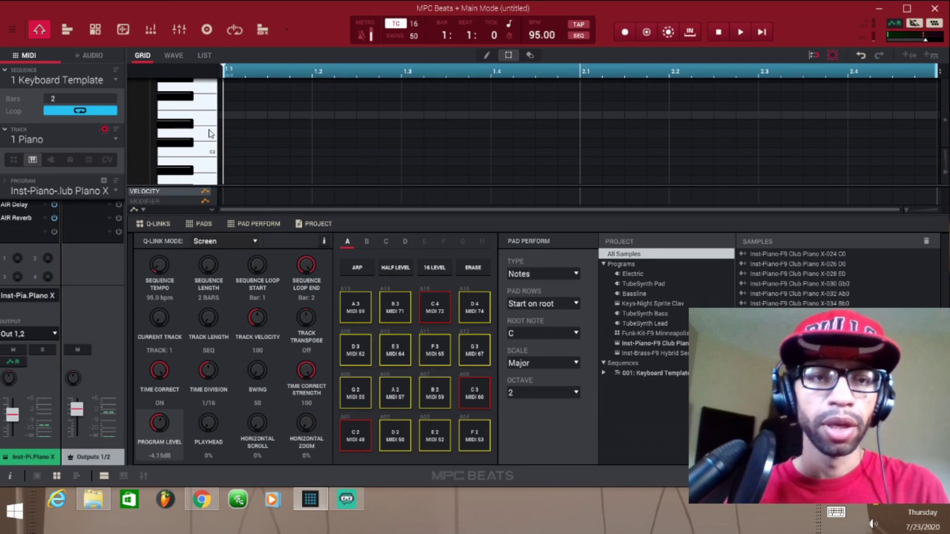
Draw a short note with the pencil tool on the highlighted E row at 1.1 of the Piano track
{"action": "scroll", "coordinate": [211, 131], "scroll_direction": "up", "scroll_amount": 1}
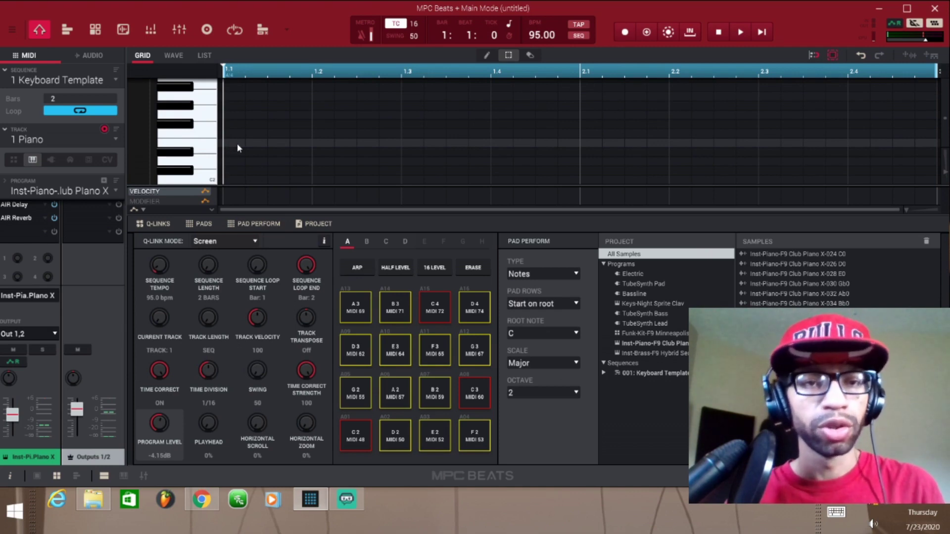
{"action": "left_click", "coordinate": [487, 55]}
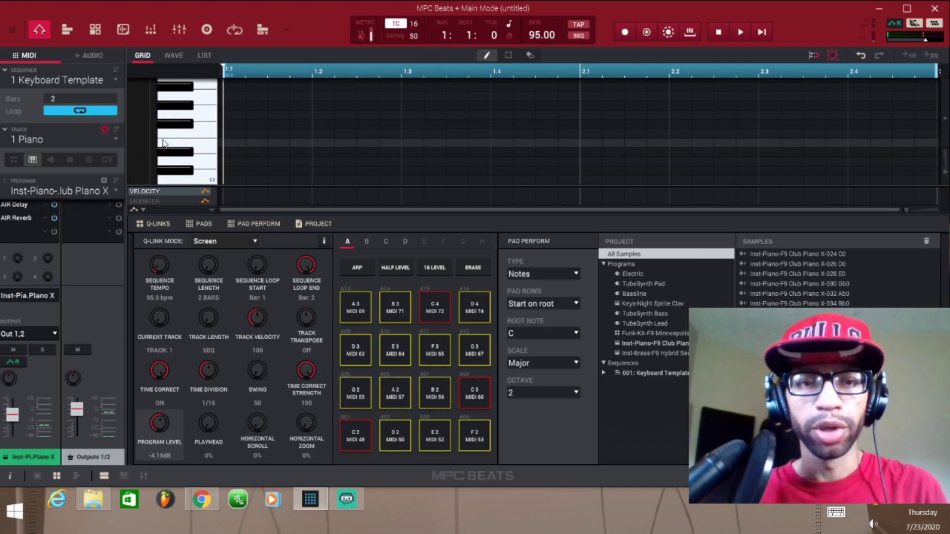
{"action": "left_click", "coordinate": [231, 140]}
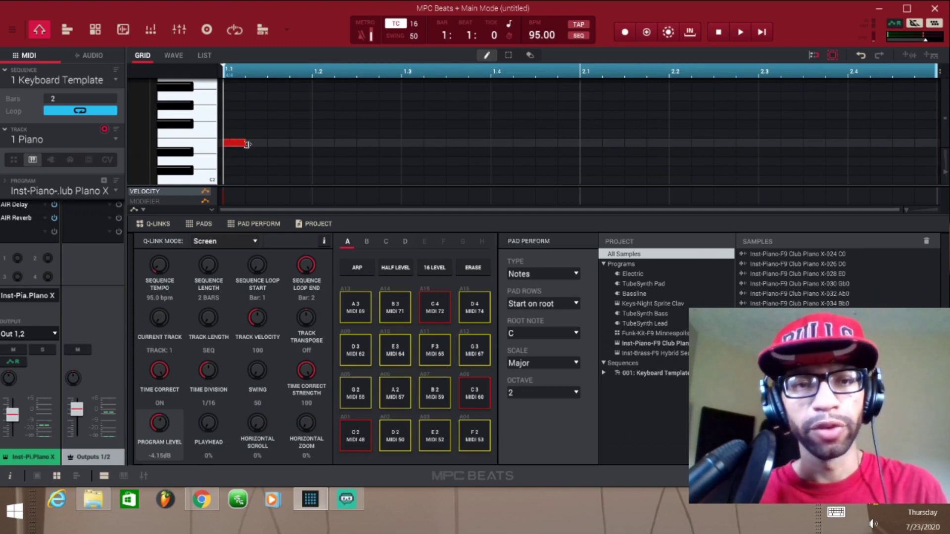
Extend the E note at 1.1 to one beat, draw one-beat G and A notes at 1.2 and 1.3, and play them
{"action": "left_click_drag", "start_coordinate": [249, 142], "coordinate": [312, 145]}
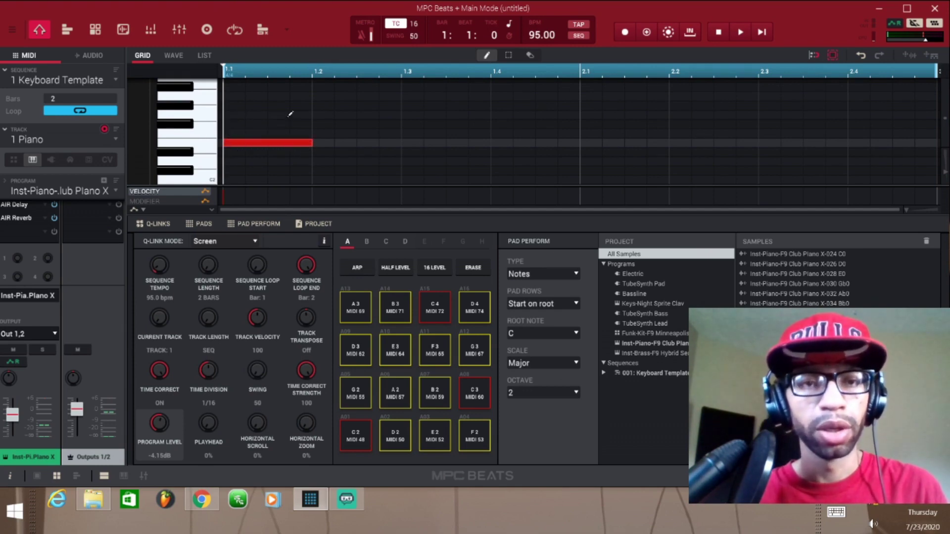
{"action": "left_click", "coordinate": [316, 114]}
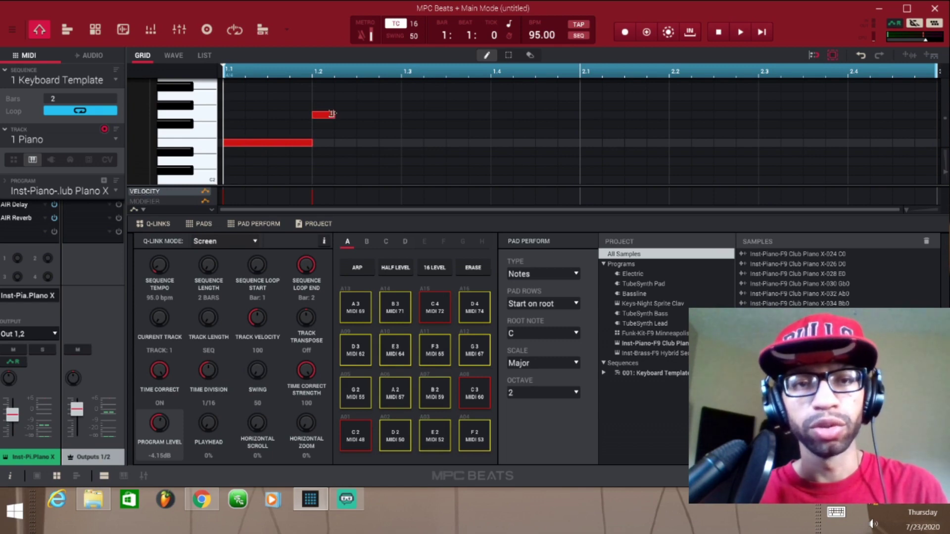
{"action": "left_click_drag", "start_coordinate": [336, 119], "coordinate": [492, 100]}
{"action": "left_click", "coordinate": [404, 95]}
{"action": "key", "text": "space"}
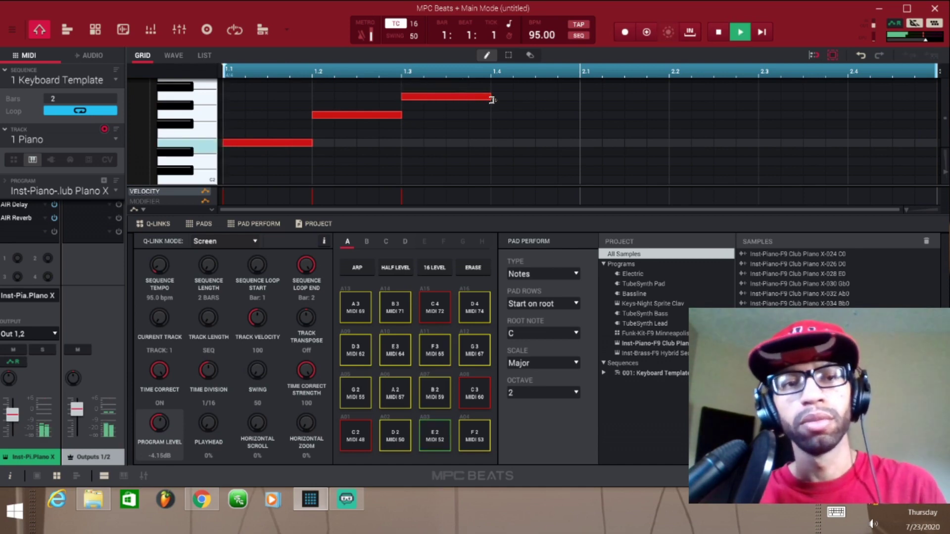
{"action": "key", "text": "space"}
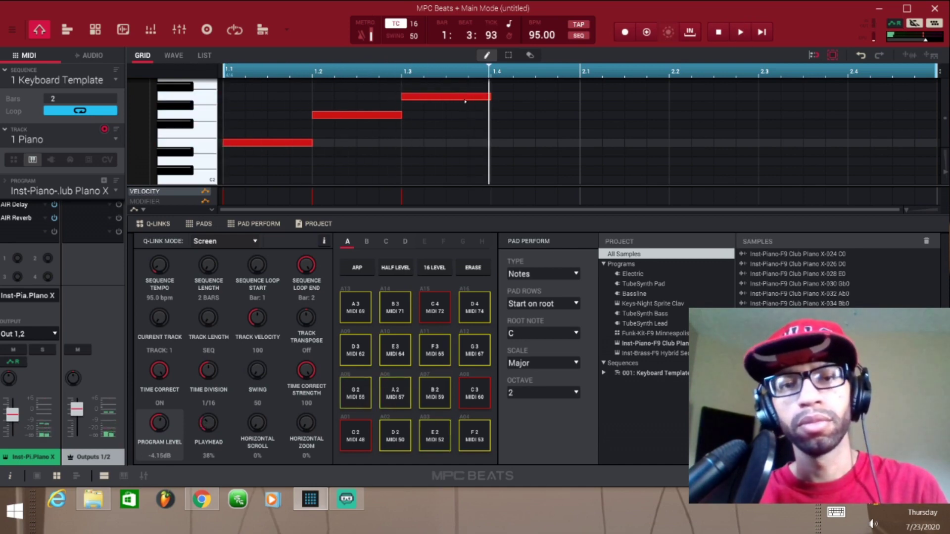
Delete the three drawn notes at 1.3, 1.2 and 1.1 from the Piano track
{"action": "left_click", "coordinate": [424, 99]}
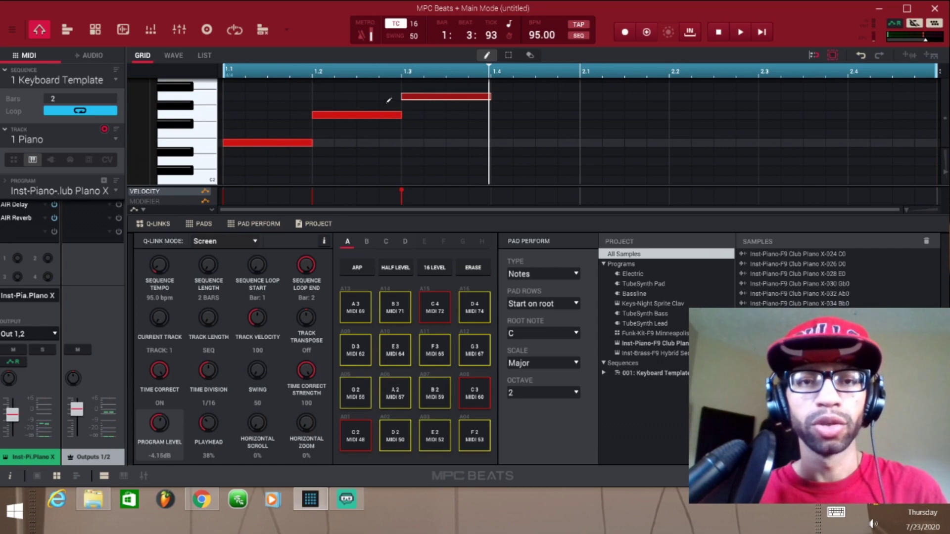
{"action": "key", "text": "Delete"}
{"action": "left_click", "coordinate": [348, 115]}
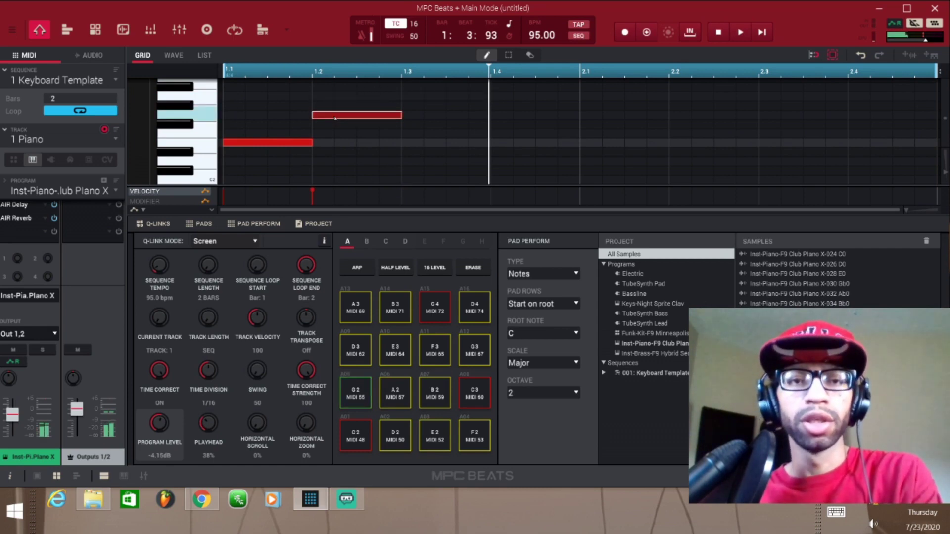
{"action": "key", "text": "Delete"}
{"action": "left_click", "coordinate": [292, 143]}
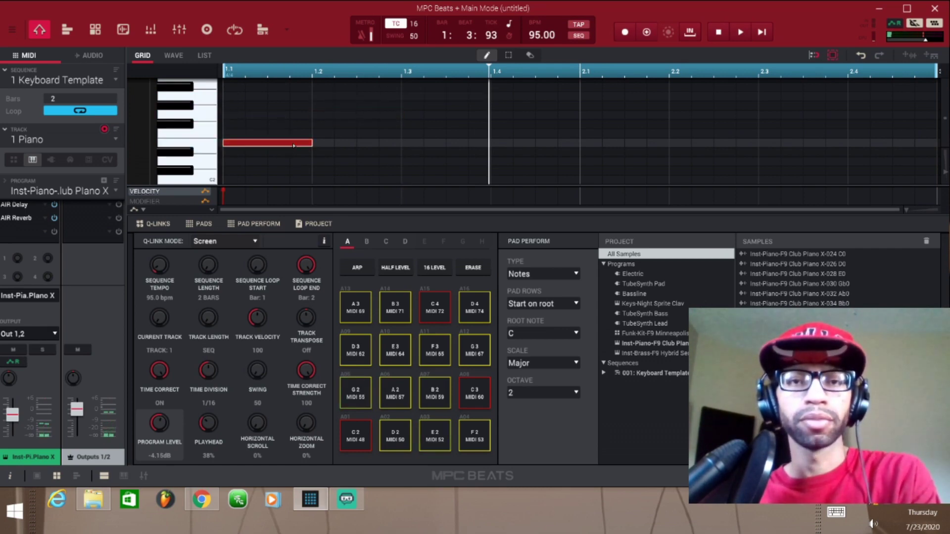
{"action": "key", "text": "Delete"}
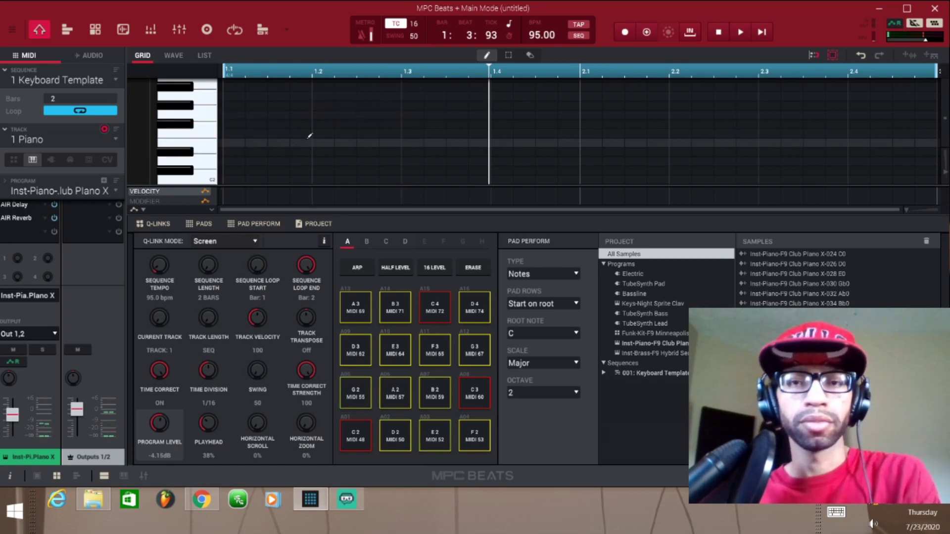
Record a chord part on the Piano track from 1.1 and stop the transport
{"action": "left_click", "coordinate": [231, 72]}
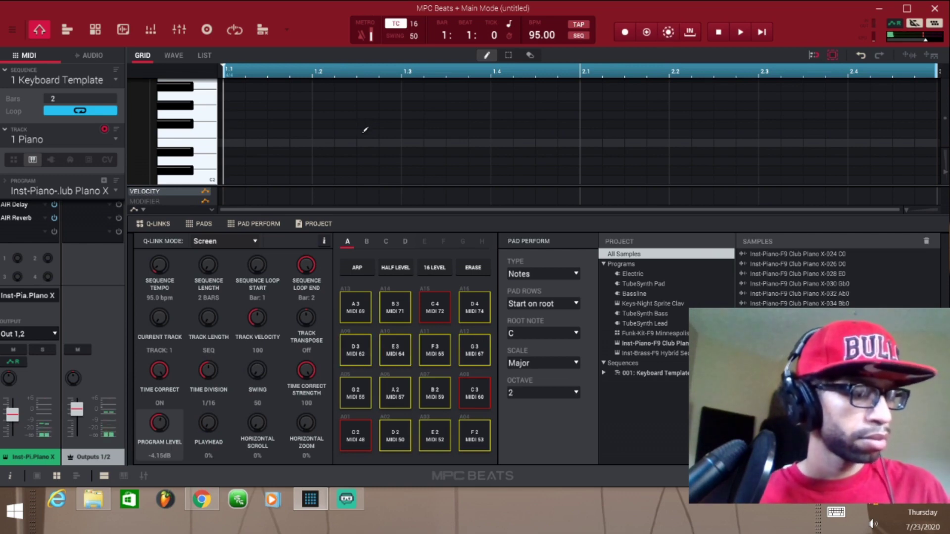
{"action": "left_click", "coordinate": [740, 32]}
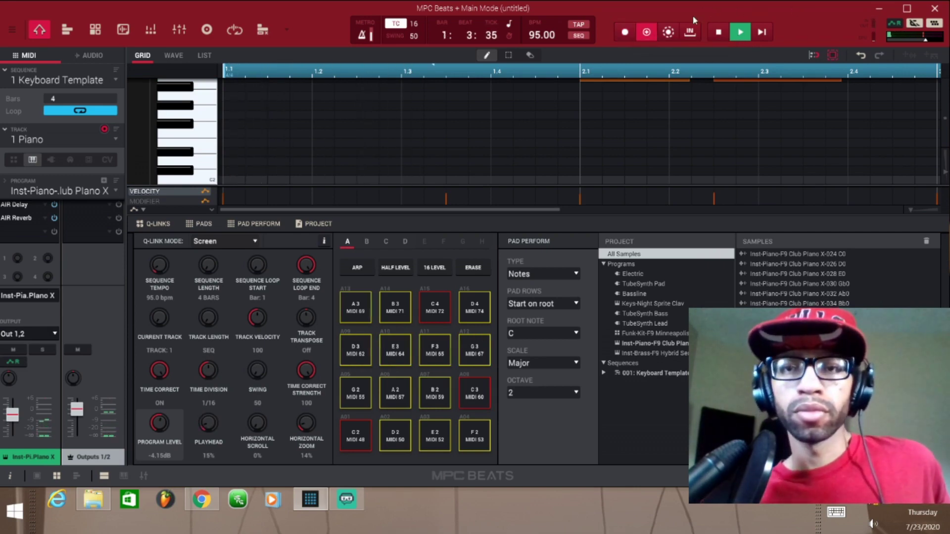
{"action": "left_click", "coordinate": [718, 33]}
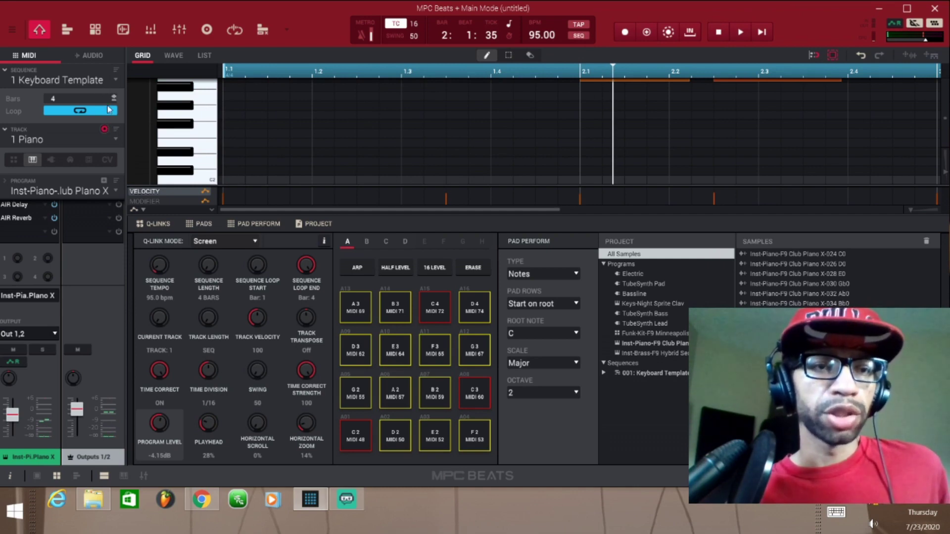
{"action": "left_click", "coordinate": [119, 128]}
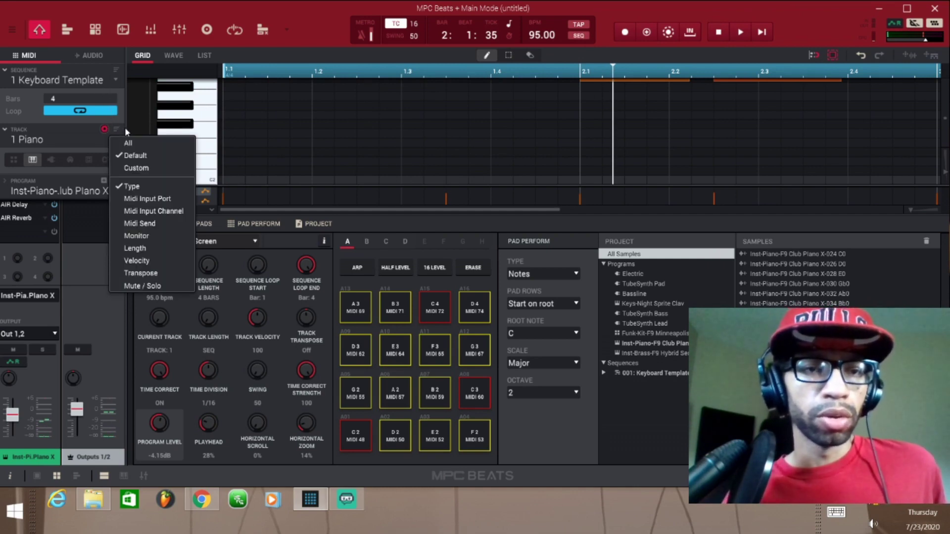
{"action": "left_click", "coordinate": [123, 106]}
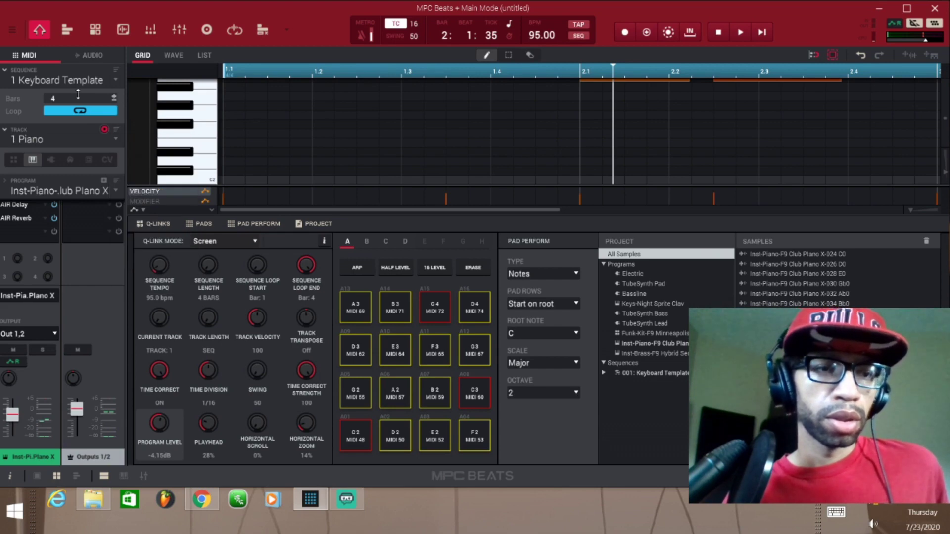
In Track View, record sustained chords on the Synth Pad track from 1.1 alongside the piano part
{"action": "left_click", "coordinate": [69, 31]}
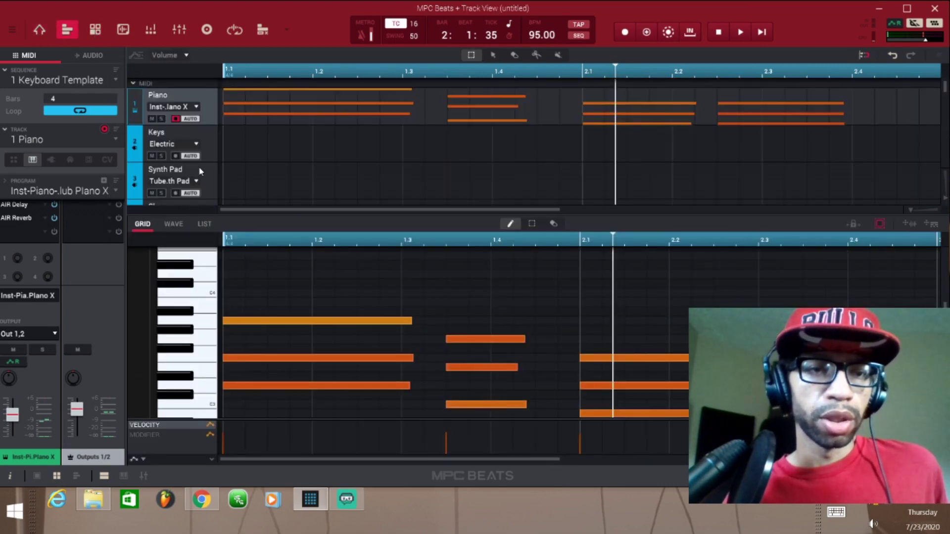
{"action": "left_click", "coordinate": [200, 172]}
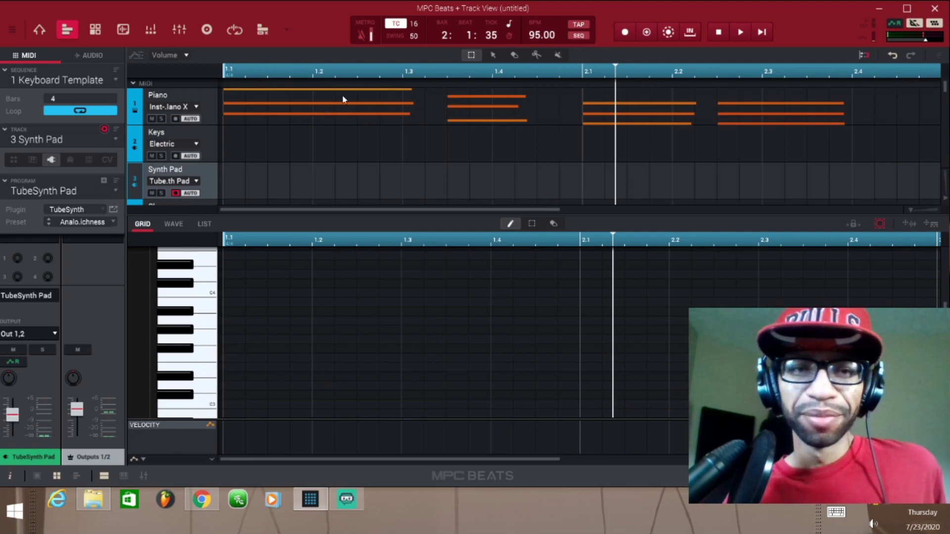
{"action": "left_click", "coordinate": [231, 68]}
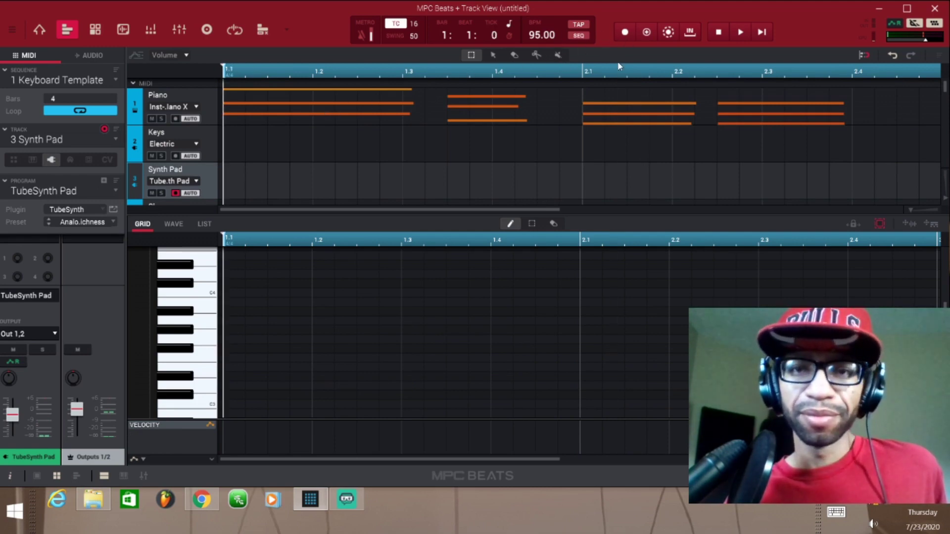
{"action": "left_click", "coordinate": [625, 31]}
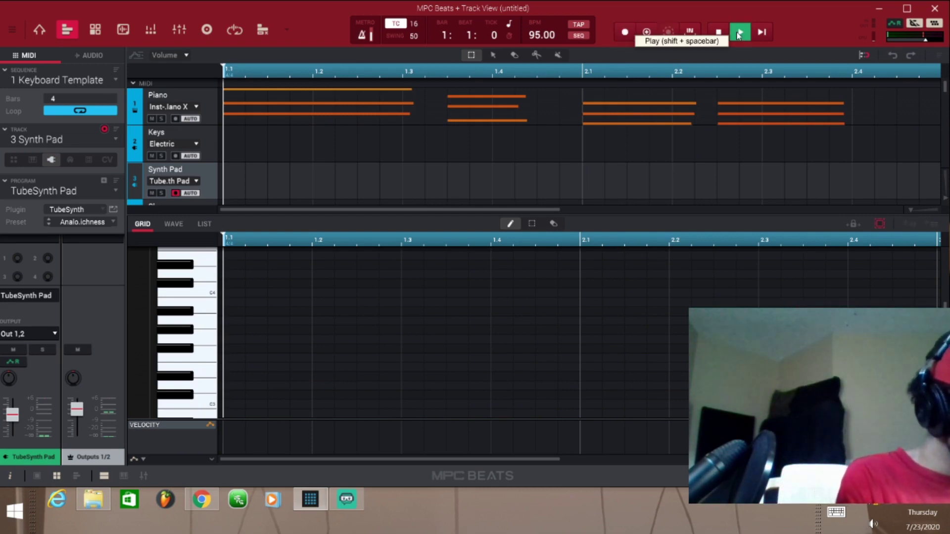
{"action": "left_click", "coordinate": [738, 34]}
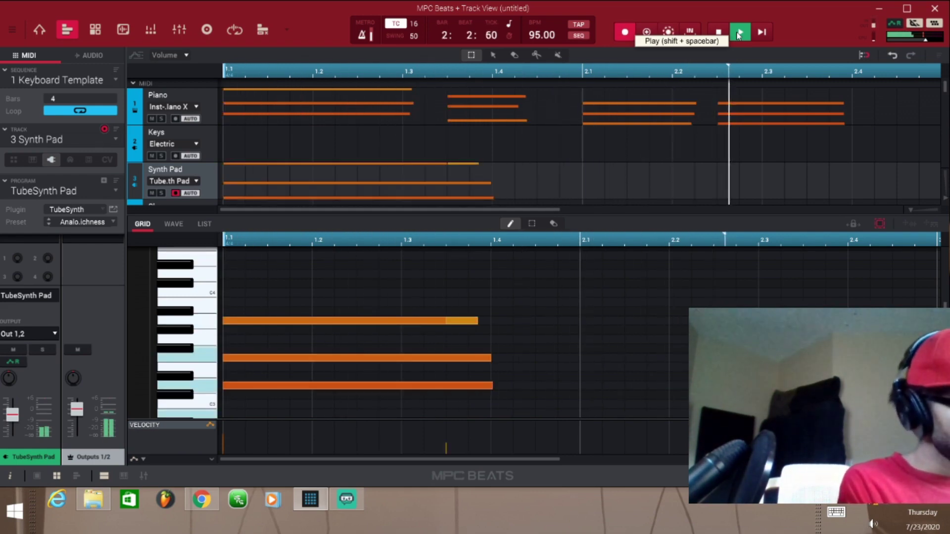
{"action": "left_click", "coordinate": [718, 31]}
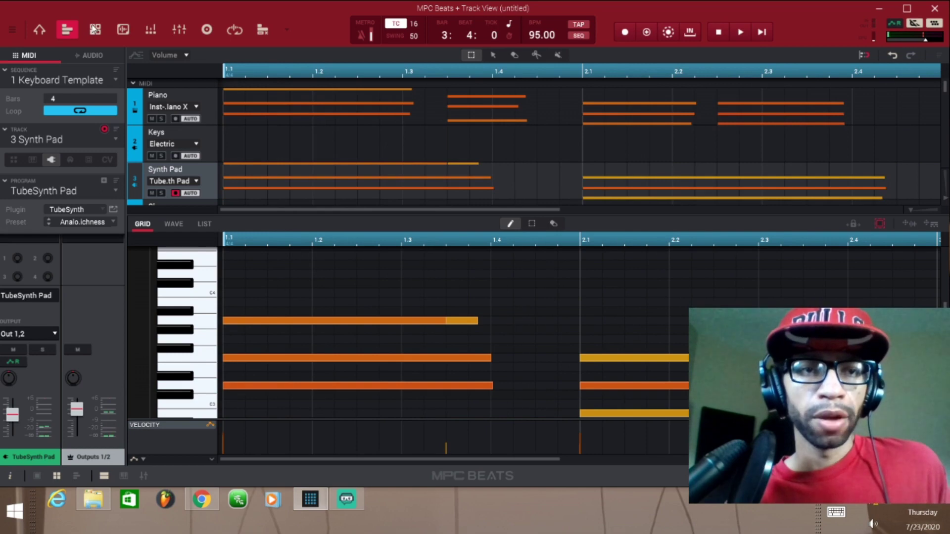
Look at the Synth Pad's TubeSynth editor, and open the Drums track in Program Edit
{"action": "left_click", "coordinate": [94, 29]}
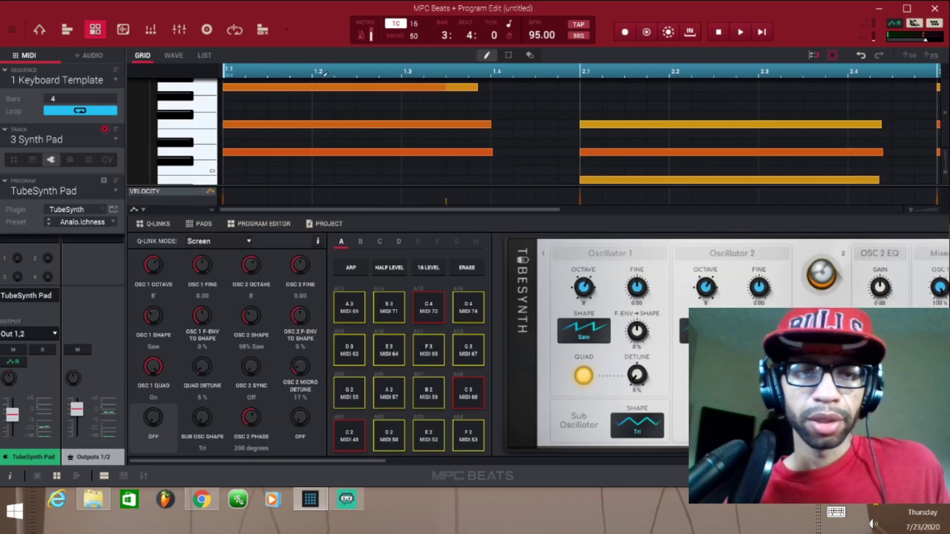
{"action": "left_click", "coordinate": [73, 31]}
{"action": "scroll", "coordinate": [170, 92], "scroll_direction": "down", "scroll_amount": 4}
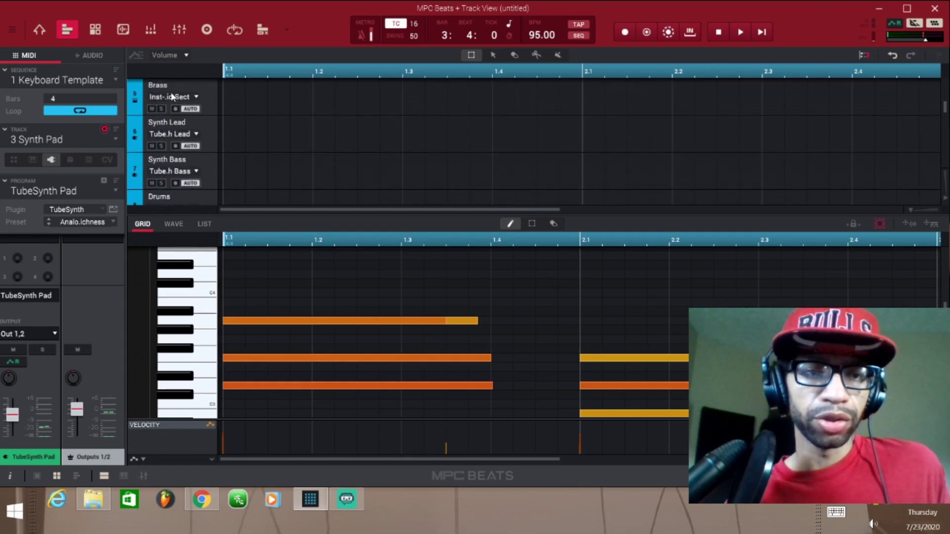
{"action": "scroll", "coordinate": [172, 96], "scroll_direction": "down", "scroll_amount": 6}
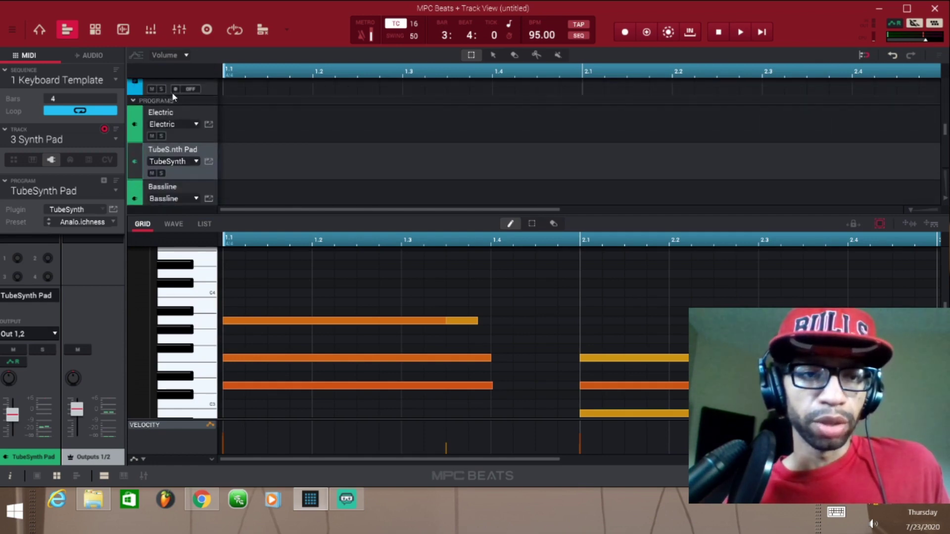
{"action": "scroll", "coordinate": [172, 96], "scroll_direction": "down", "scroll_amount": 3}
{"action": "scroll", "coordinate": [173, 97], "scroll_direction": "up", "scroll_amount": 2}
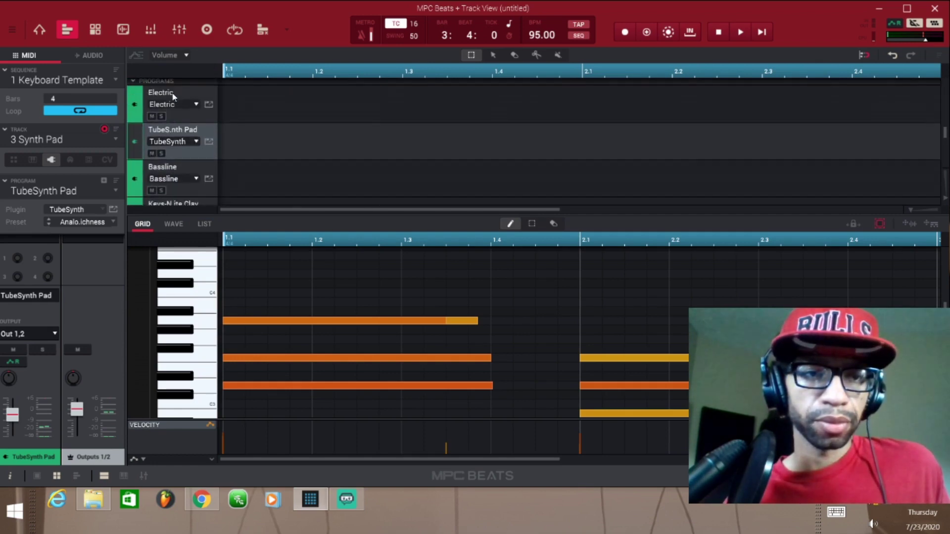
{"action": "scroll", "coordinate": [173, 95], "scroll_direction": "up", "scroll_amount": 5}
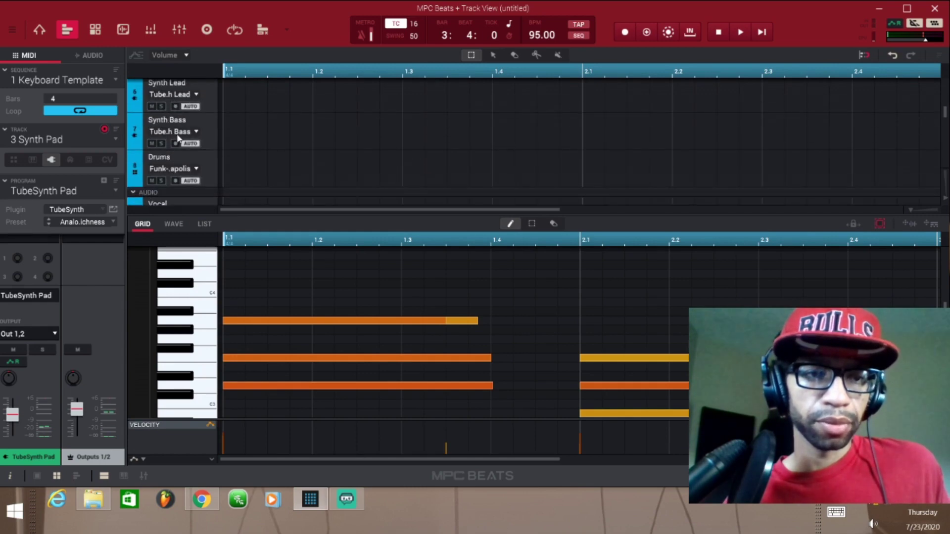
{"action": "left_click", "coordinate": [193, 157]}
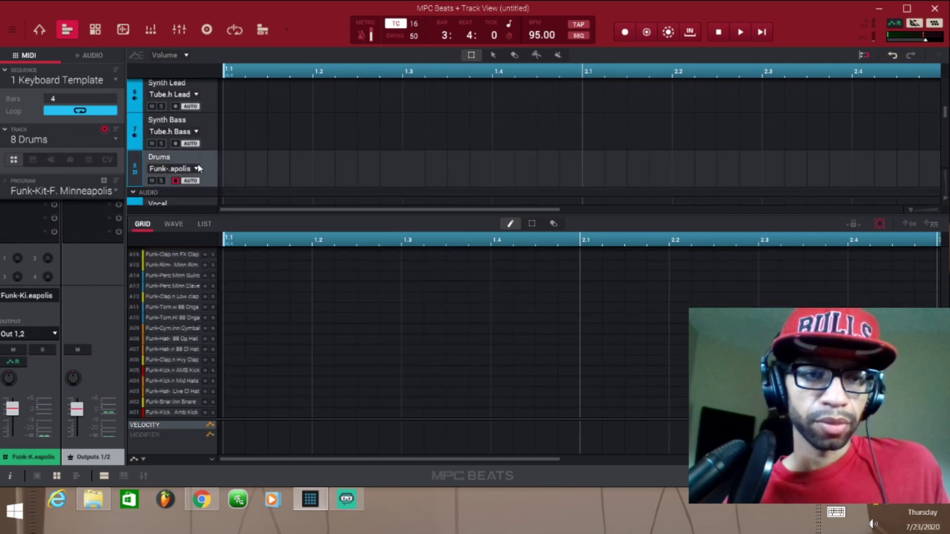
{"action": "left_click", "coordinate": [95, 30]}
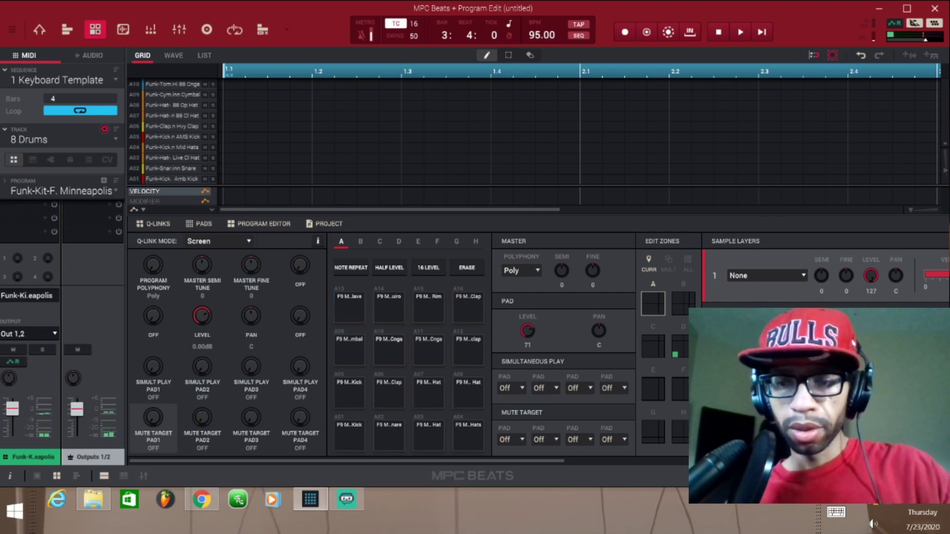
Show the file browser and open the My Drum Kit folder on the Desktop
{"action": "key", "text": "ctrl+b"}
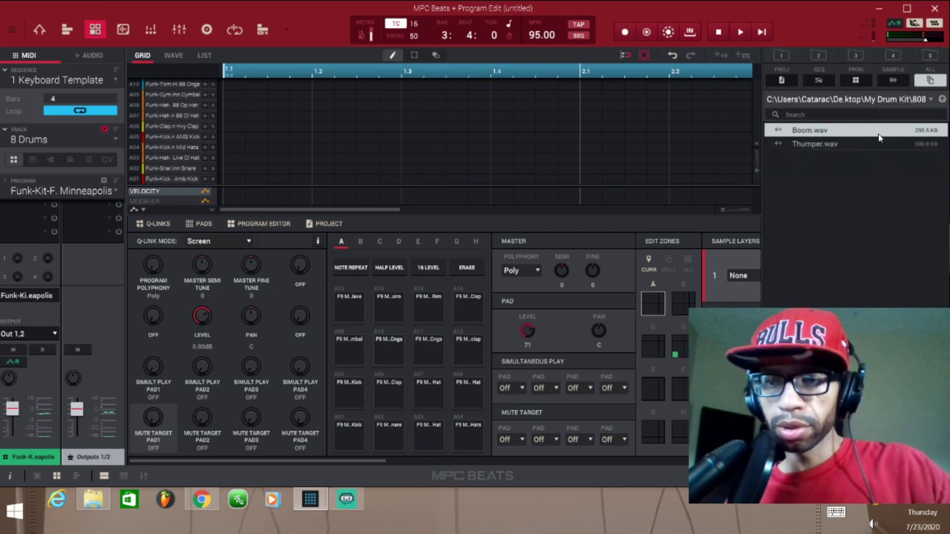
{"action": "left_click", "coordinate": [931, 101]}
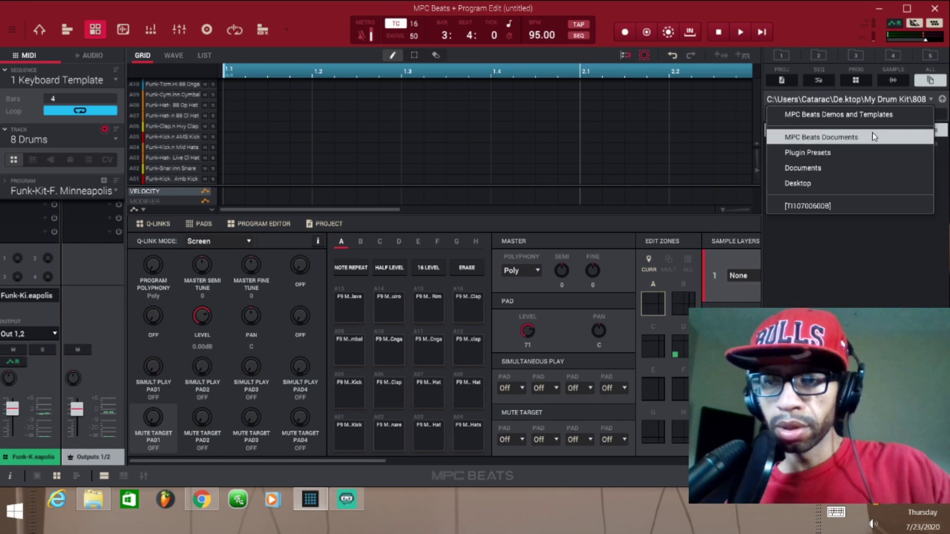
{"action": "left_click", "coordinate": [859, 182]}
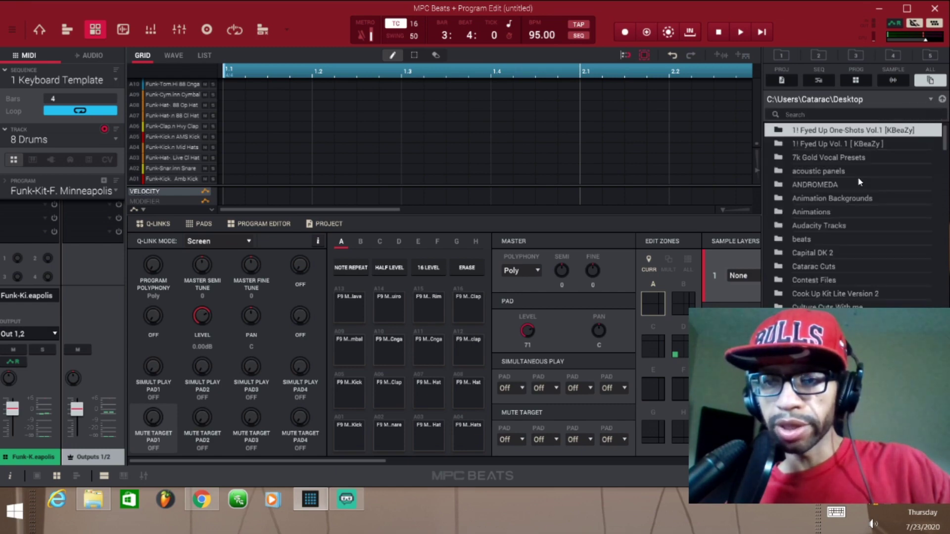
{"action": "scroll", "coordinate": [859, 182], "scroll_direction": "down", "scroll_amount": 15}
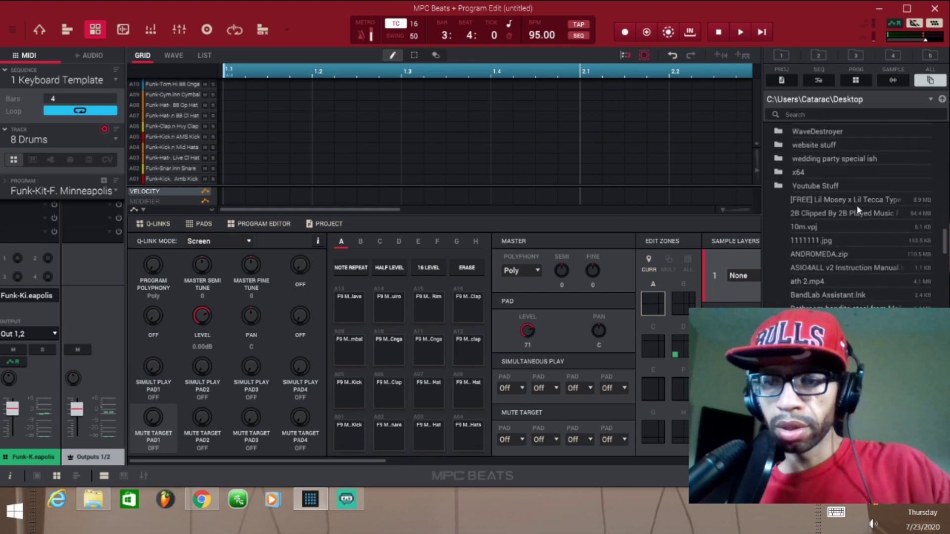
{"action": "scroll", "coordinate": [858, 209], "scroll_direction": "up", "scroll_amount": 10}
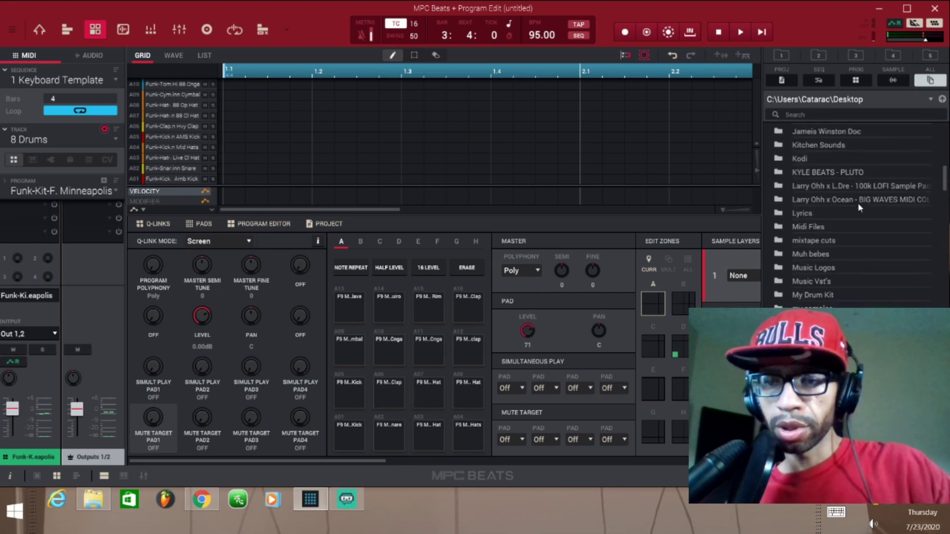
{"action": "left_click", "coordinate": [832, 296]}
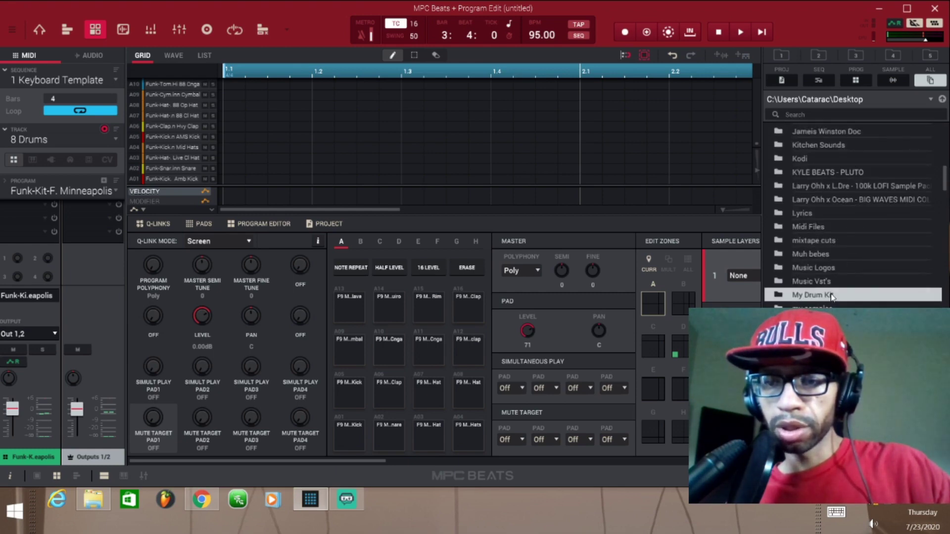
{"action": "double_click", "coordinate": [831, 296]}
Load Godly.wav from the Kicks folder onto pad A15 of the Drums program
{"action": "left_click", "coordinate": [802, 172]}
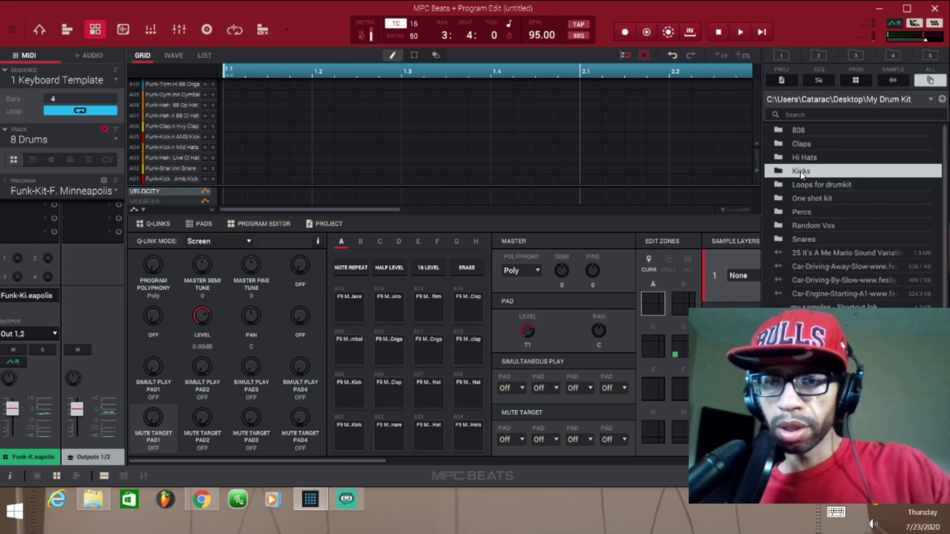
{"action": "double_click", "coordinate": [802, 172]}
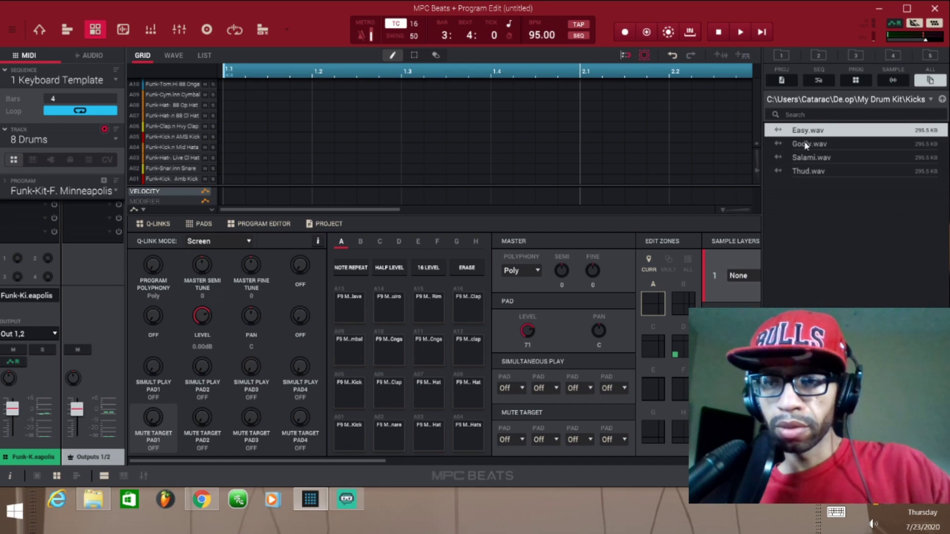
{"action": "left_click_drag", "start_coordinate": [807, 144], "coordinate": [438, 313]}
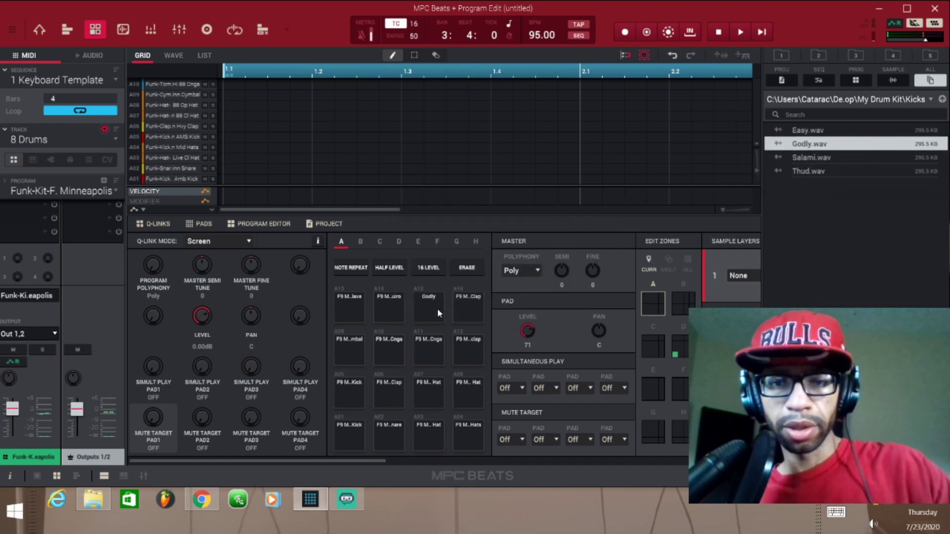
Load Clap 1.wav from the Claps folder of My Drum Kit onto pad A14 of the Drums program
{"action": "left_click", "coordinate": [931, 99]}
{"action": "left_click", "coordinate": [865, 294]}
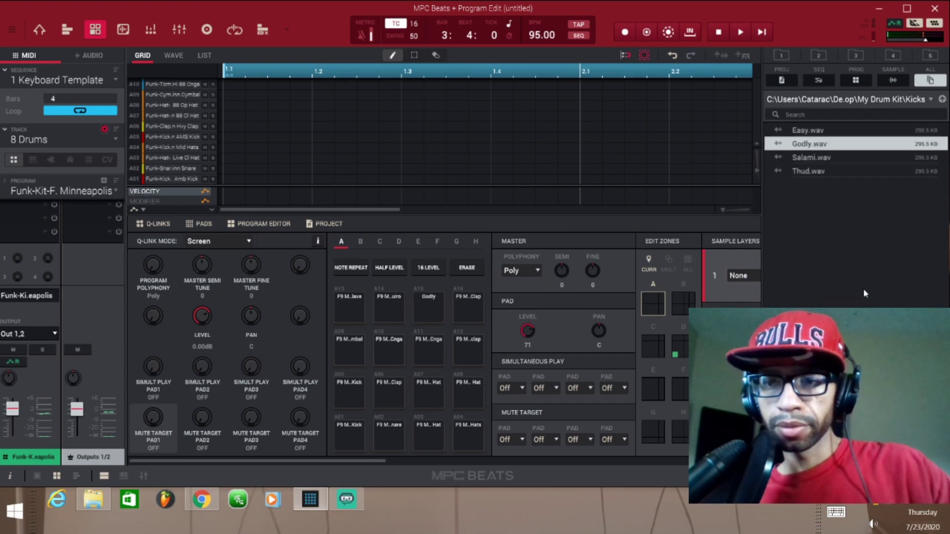
{"action": "left_click", "coordinate": [942, 100]}
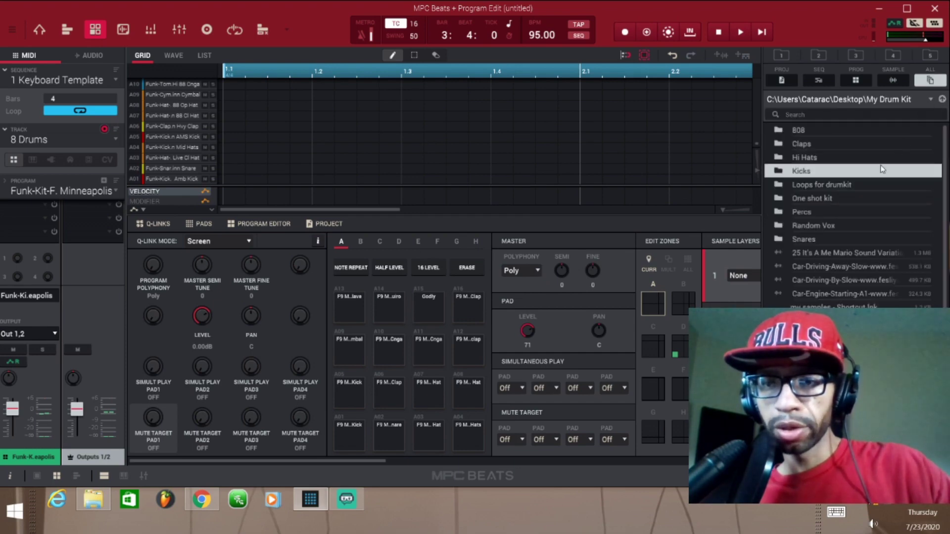
{"action": "left_click", "coordinate": [820, 143]}
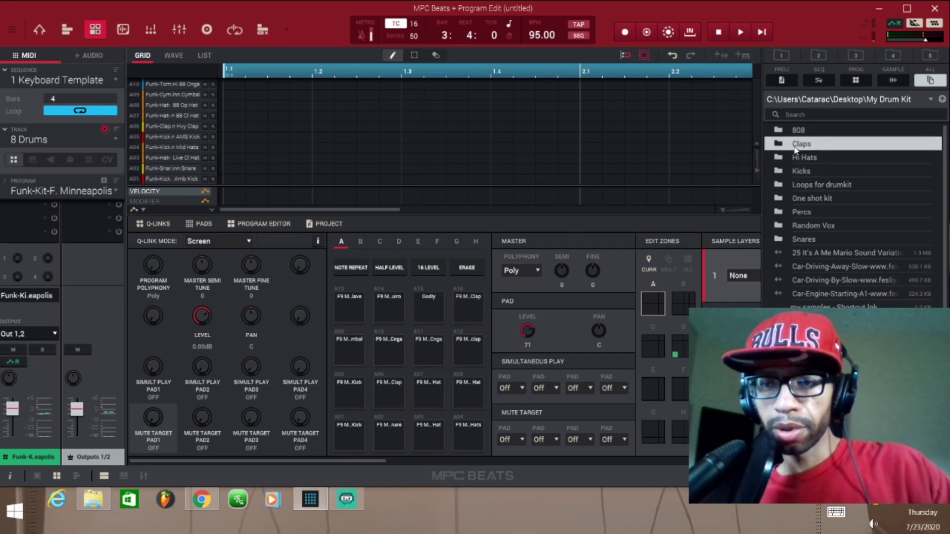
{"action": "double_click", "coordinate": [796, 145]}
{"action": "left_click", "coordinate": [796, 145]}
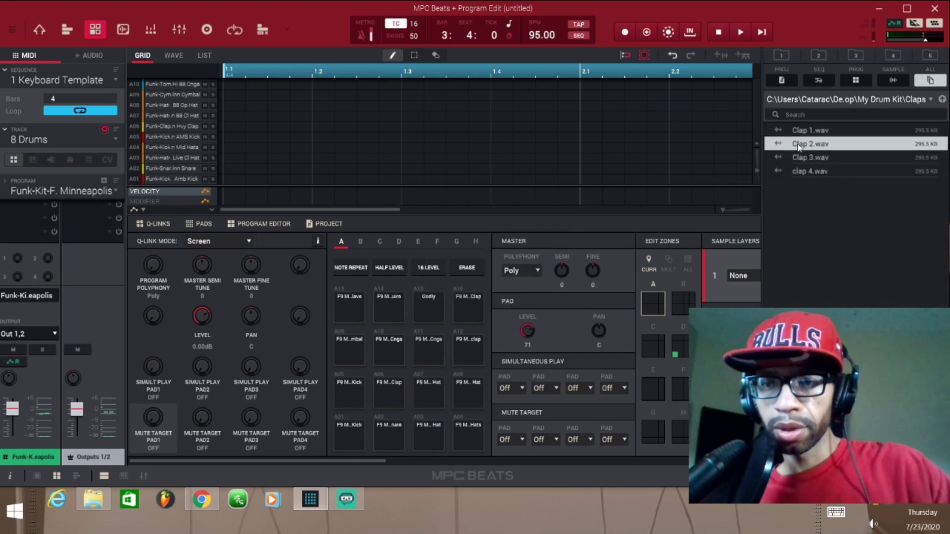
{"action": "left_click", "coordinate": [815, 130]}
{"action": "left_click_drag", "start_coordinate": [815, 129], "coordinate": [393, 316]}
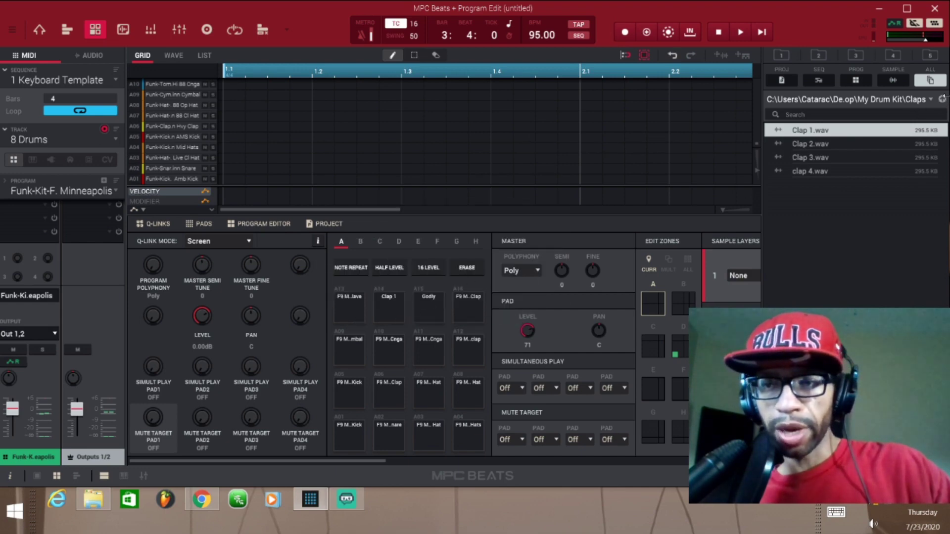
Load Hi Hat 1.wav from the Hi Hats folder of My Drum Kit onto pad A13 of the Drums program
{"action": "left_click", "coordinate": [942, 100]}
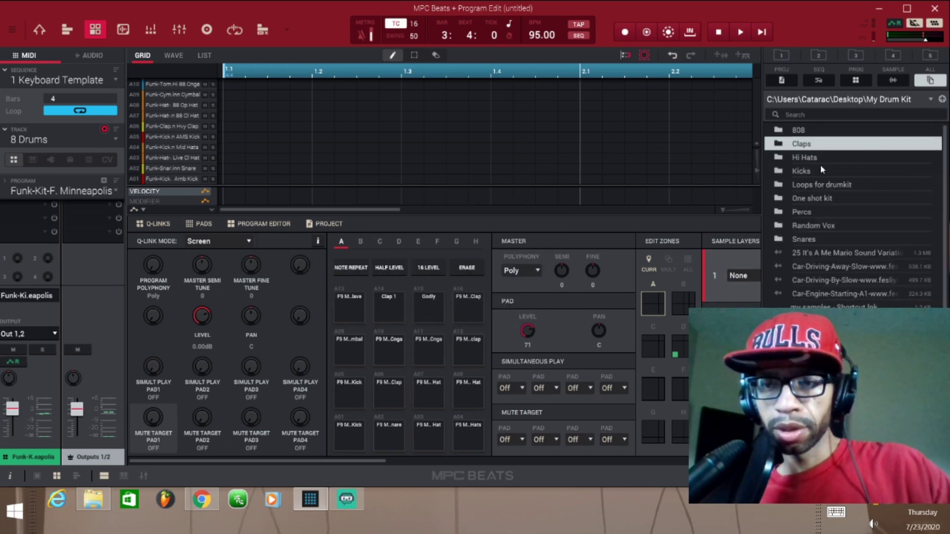
{"action": "double_click", "coordinate": [809, 156]}
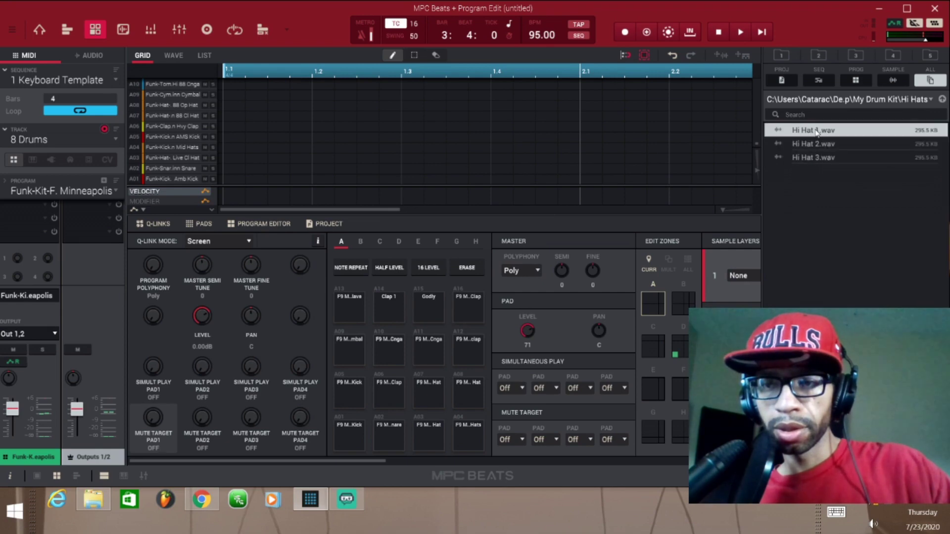
{"action": "left_click_drag", "start_coordinate": [825, 131], "coordinate": [356, 299]}
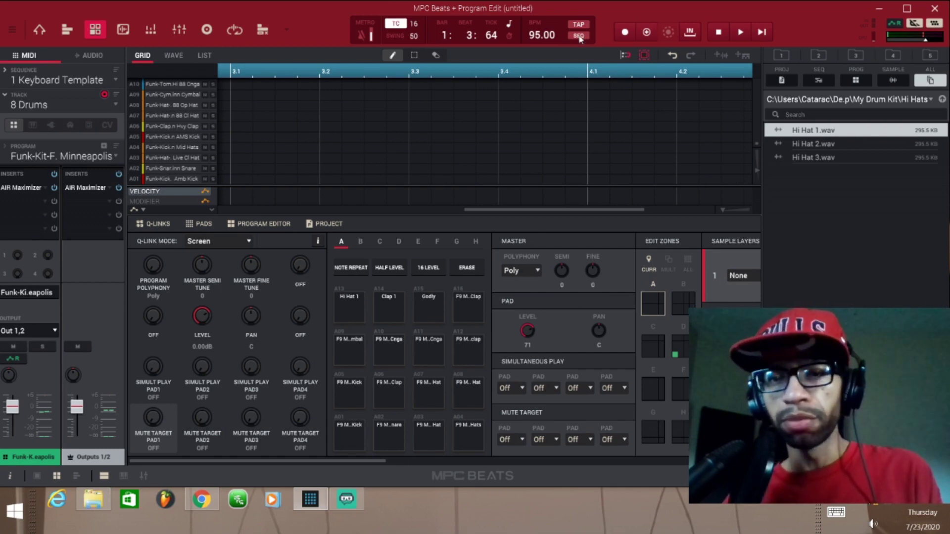
Record a pattern with the custom drum pads over the four-bar loop of the Drums track, with the metronome on
{"action": "left_click", "coordinate": [626, 33]}
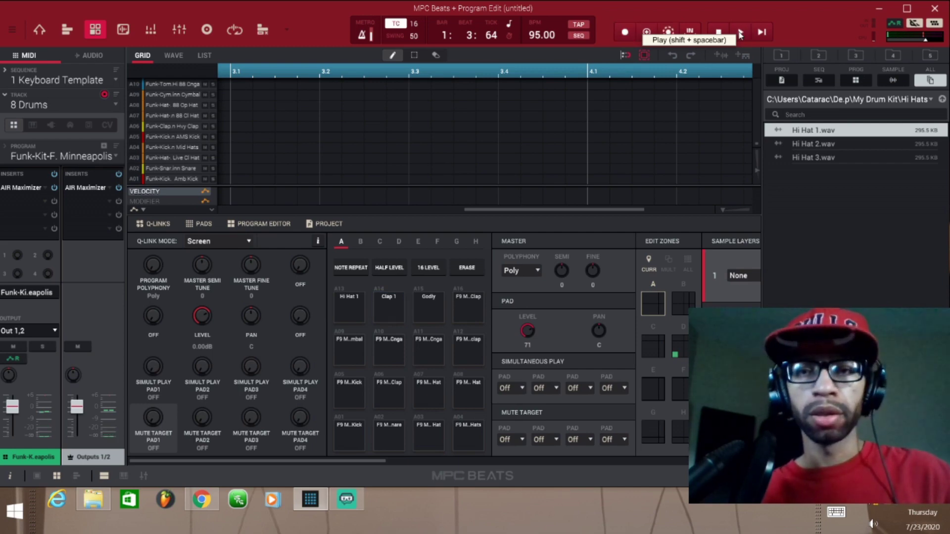
{"action": "left_click", "coordinate": [741, 34]}
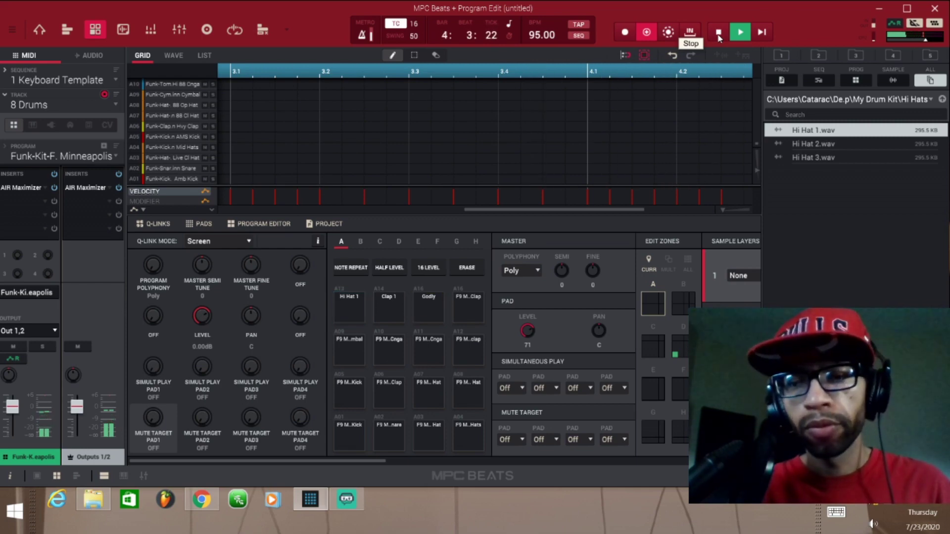
{"action": "left_click", "coordinate": [719, 35]}
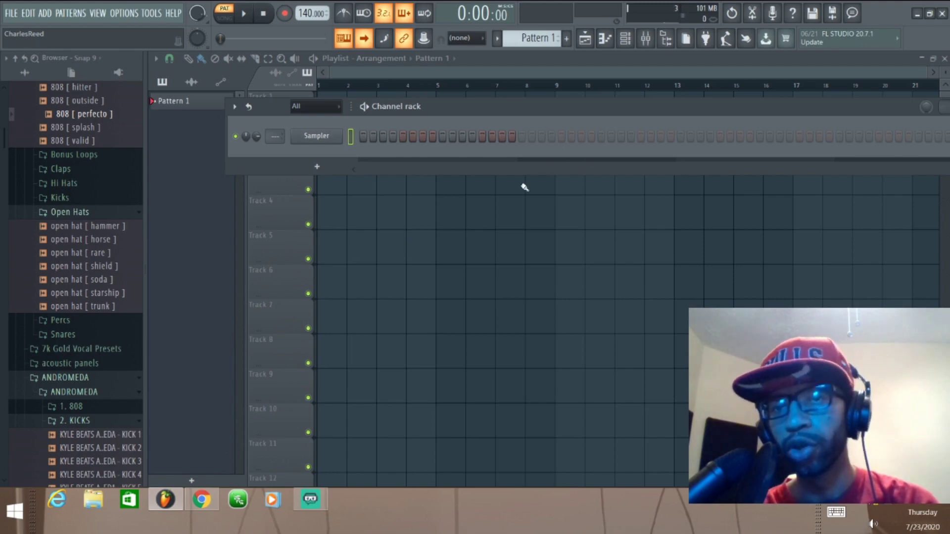
Switch to FL Studio, add MPC Beats as an instrument plugin and detach its window
{"action": "left_click", "coordinate": [43, 14]}
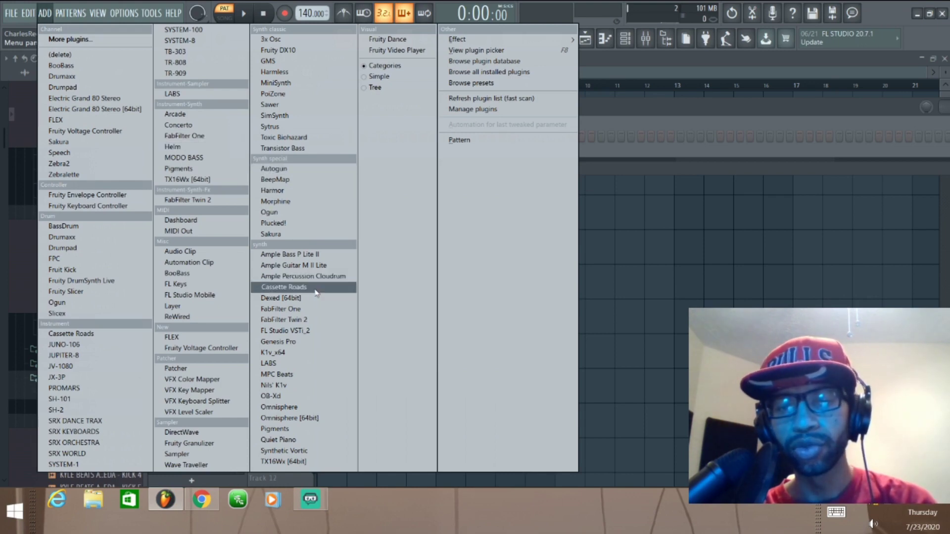
{"action": "left_click", "coordinate": [317, 374]}
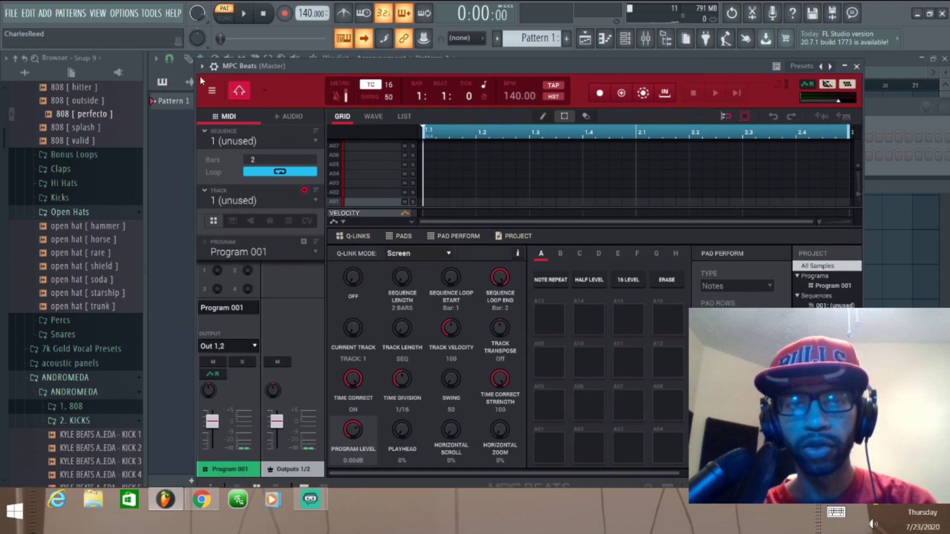
{"action": "left_click", "coordinate": [202, 67]}
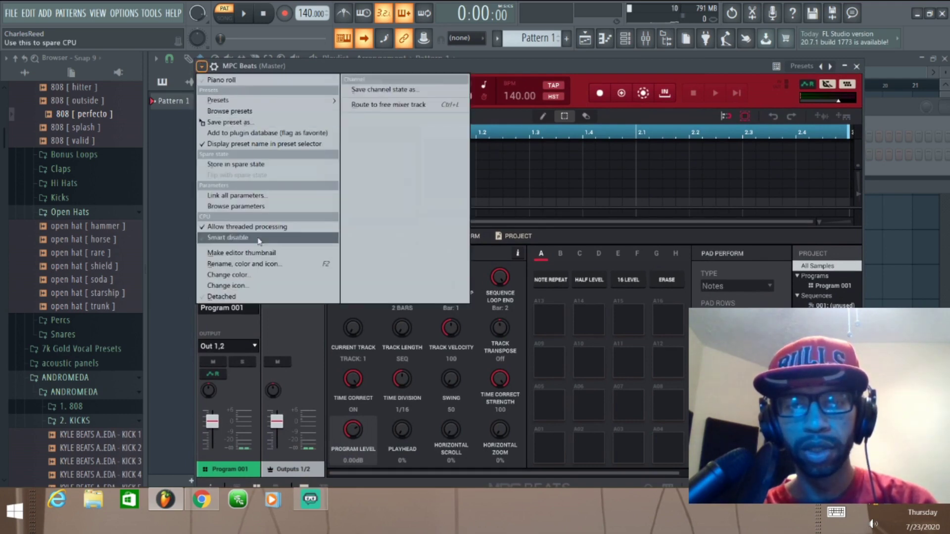
{"action": "left_click", "coordinate": [248, 297]}
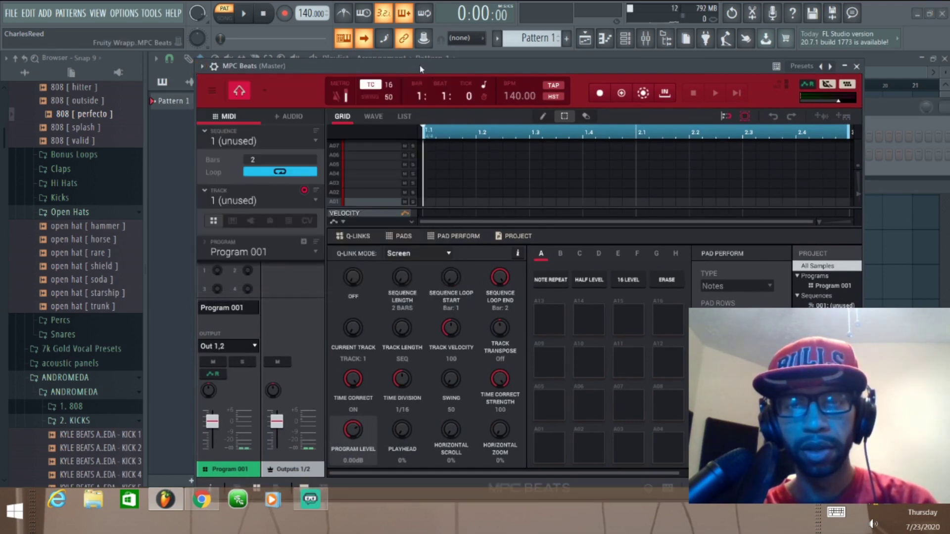
Enlarge the detached MPC Beats plugin window and reposition it so its controls fit on the screen
{"action": "left_click_drag", "start_coordinate": [420, 65], "coordinate": [334, 4]}
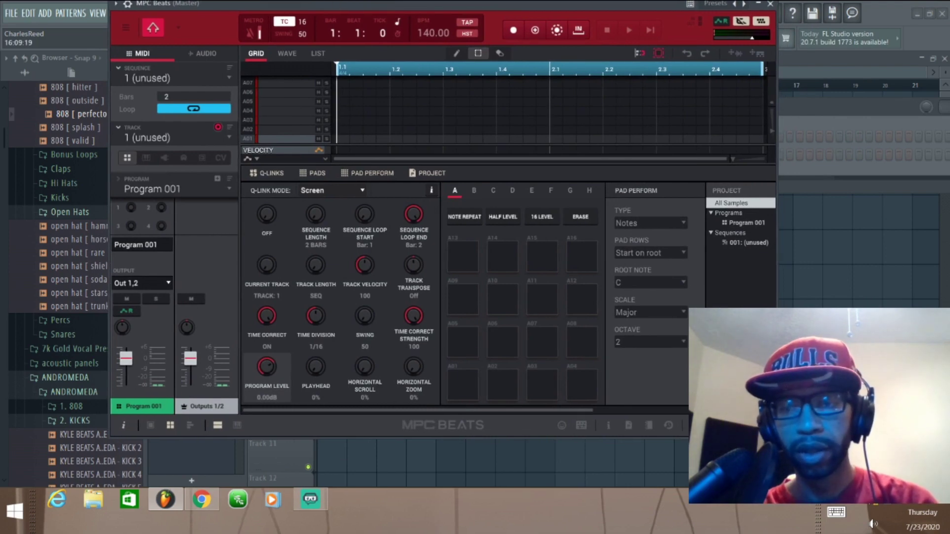
{"action": "left_click_drag", "start_coordinate": [776, 438], "coordinate": [874, 463]}
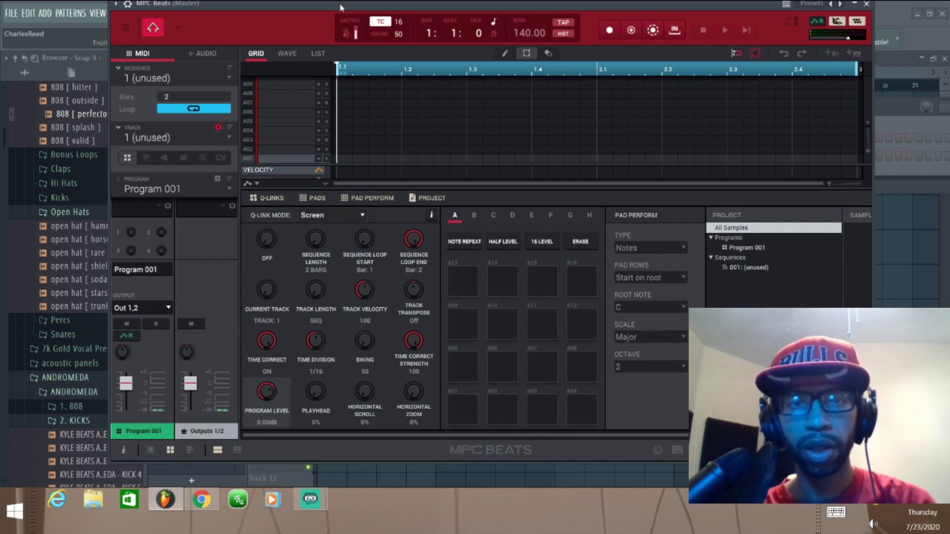
{"action": "left_click_drag", "start_coordinate": [341, 7], "coordinate": [387, 50]}
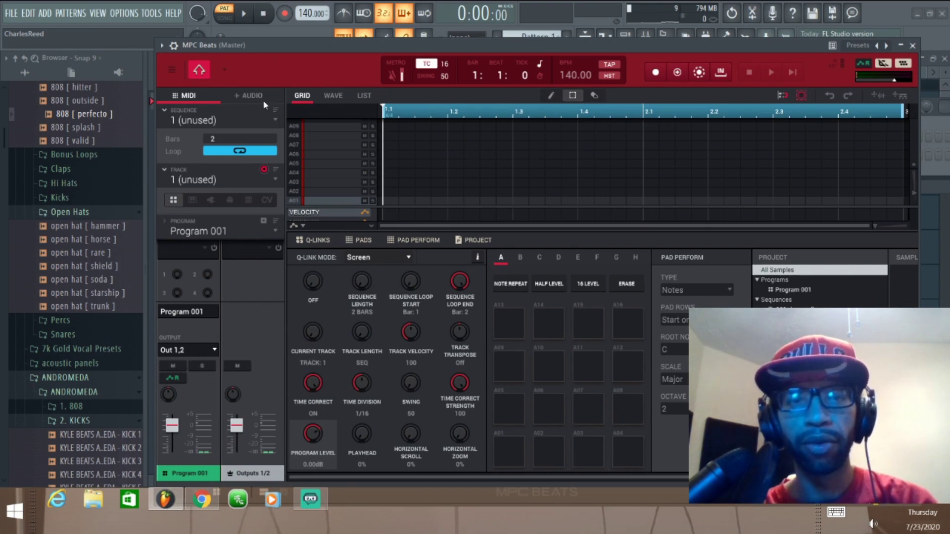
{"action": "left_click", "coordinate": [173, 71]}
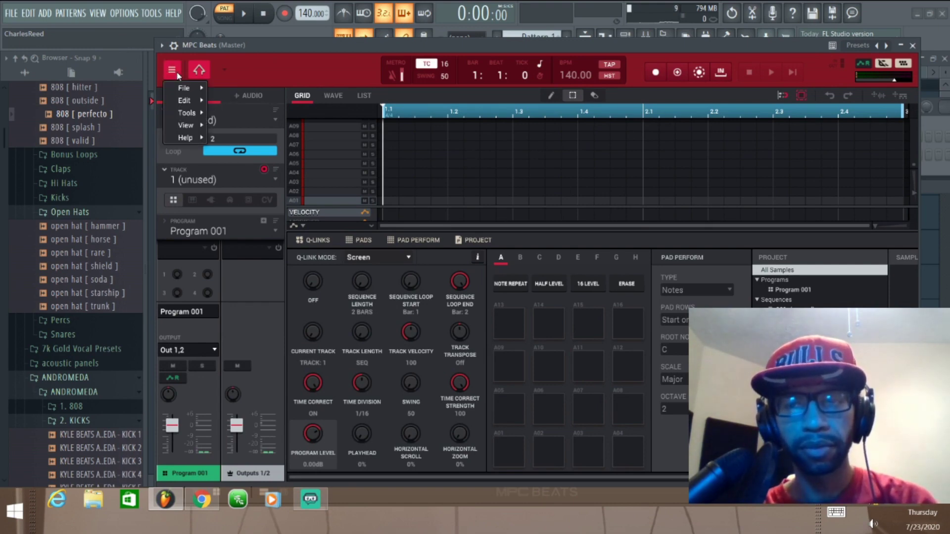
{"action": "key", "text": "Escape"}
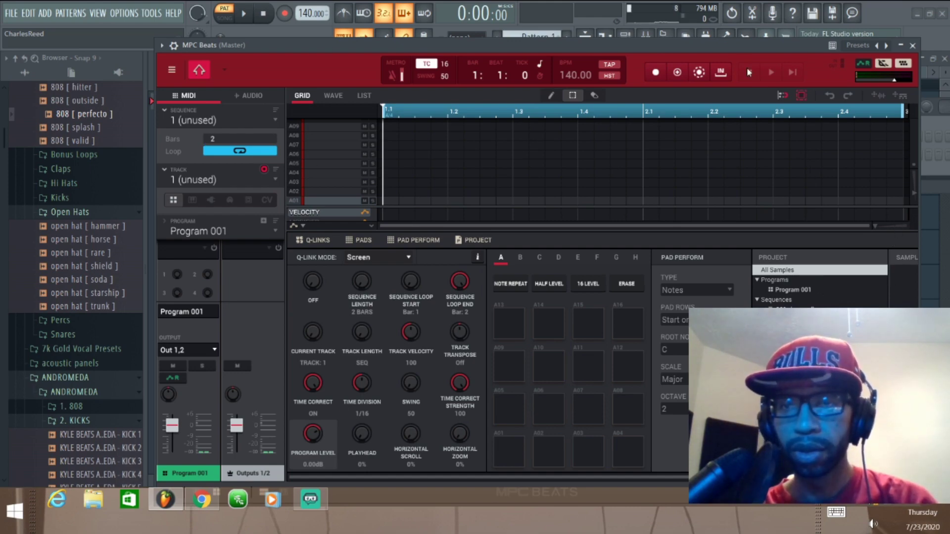
{"action": "left_click_drag", "start_coordinate": [750, 59], "coordinate": [735, 40]}
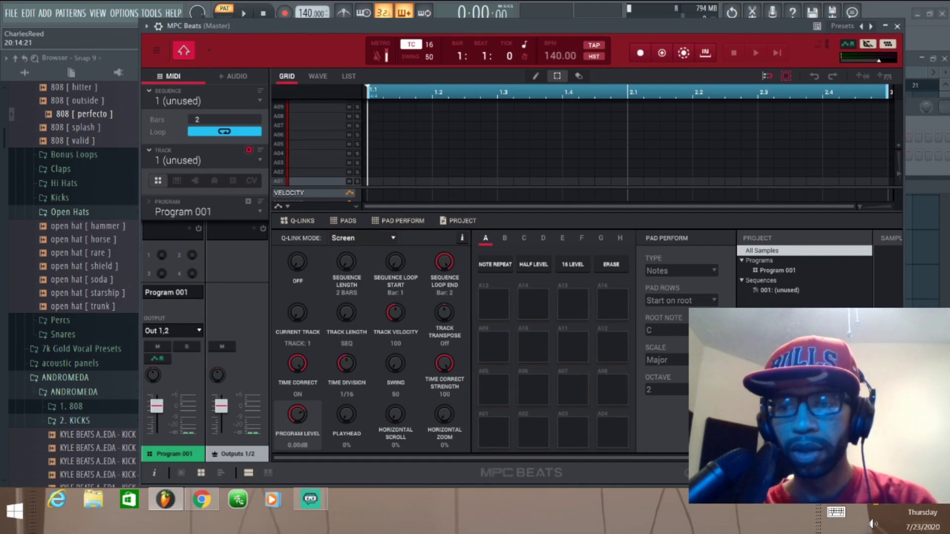
Show the plugin's file browser and open the fl studio files folder on the Desktop
{"action": "key", "text": "ctrl+b"}
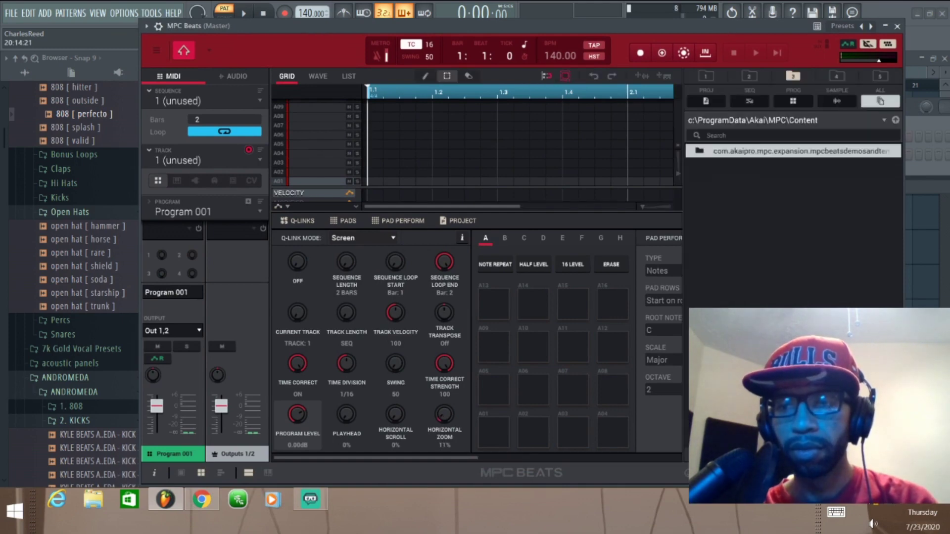
{"action": "left_click", "coordinate": [885, 119]}
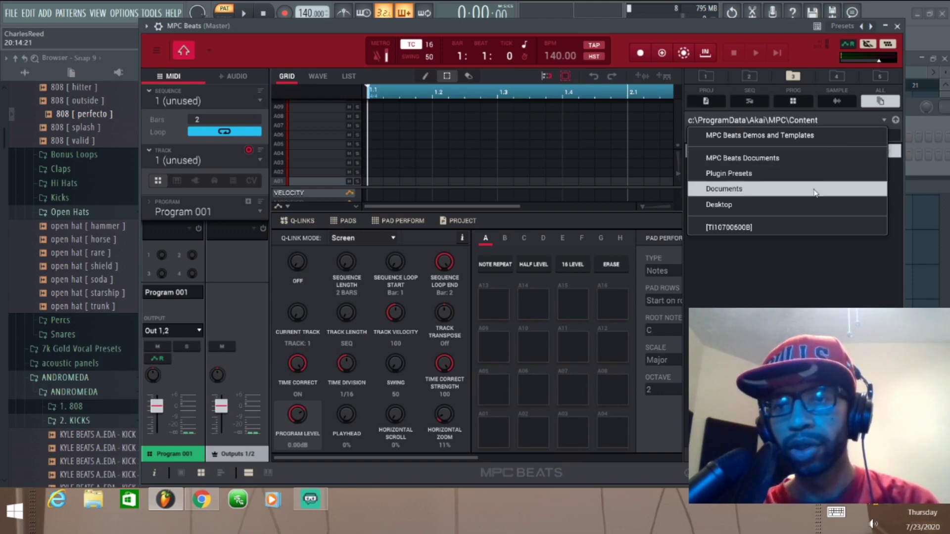
{"action": "left_click", "coordinate": [812, 204]}
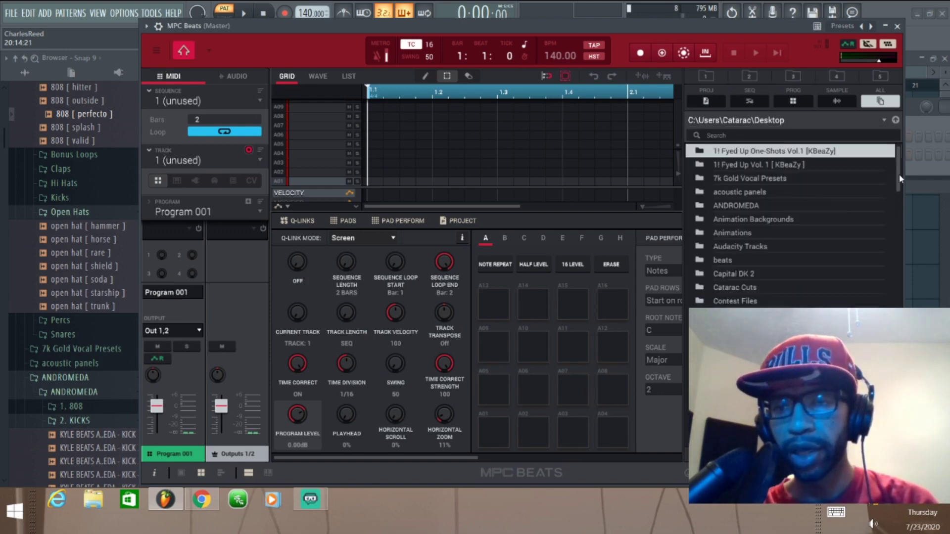
{"action": "scroll", "coordinate": [871, 215], "scroll_direction": "down", "scroll_amount": 2}
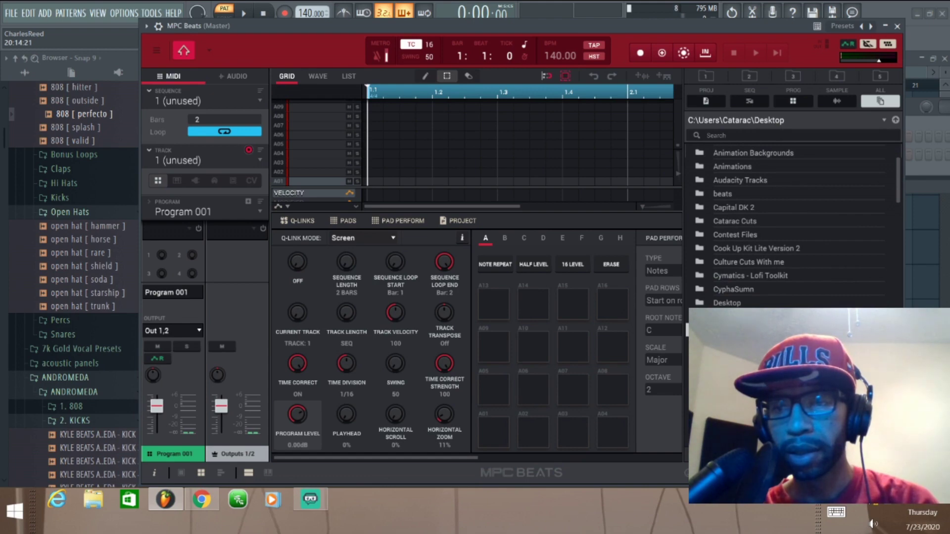
{"action": "double_click", "coordinate": [799, 300]}
{"action": "left_click_drag", "start_coordinate": [899, 155], "coordinate": [899, 367]}
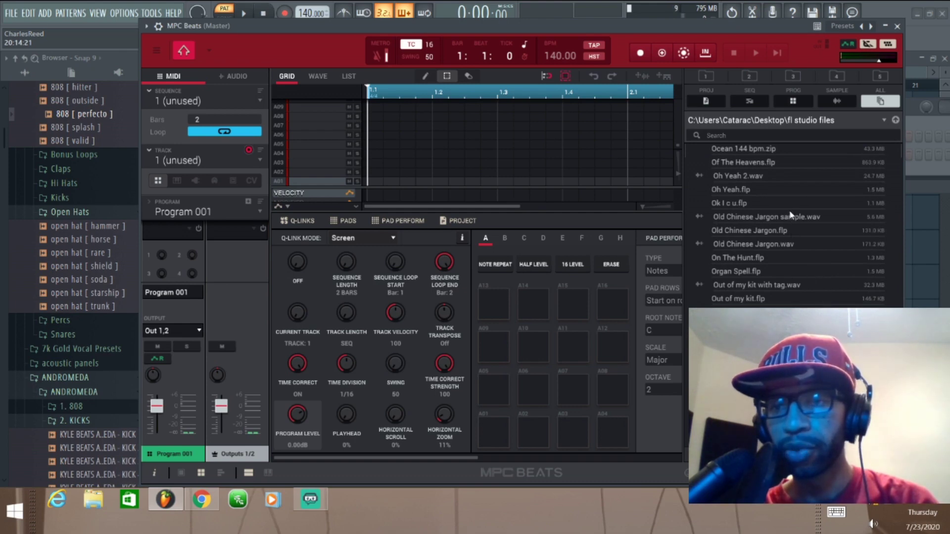
Load Old Chinese Jargon sample.wav into the project, replacing the existing copy of the sample
{"action": "left_click", "coordinate": [775, 219]}
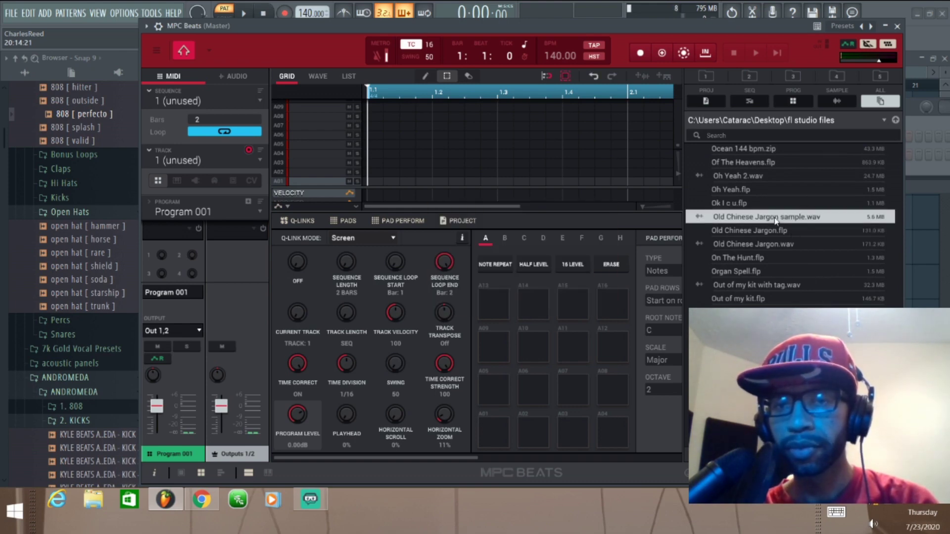
{"action": "double_click", "coordinate": [775, 219]}
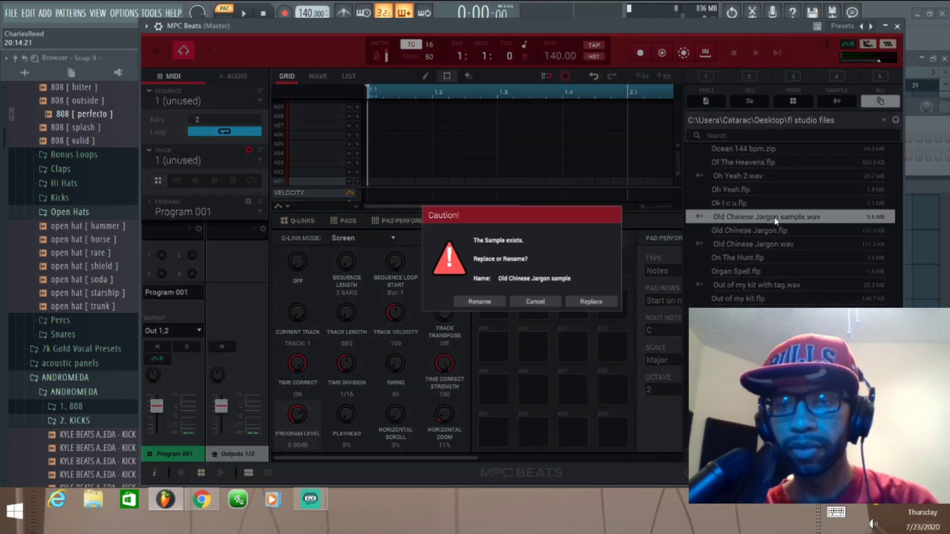
{"action": "left_click", "coordinate": [591, 302]}
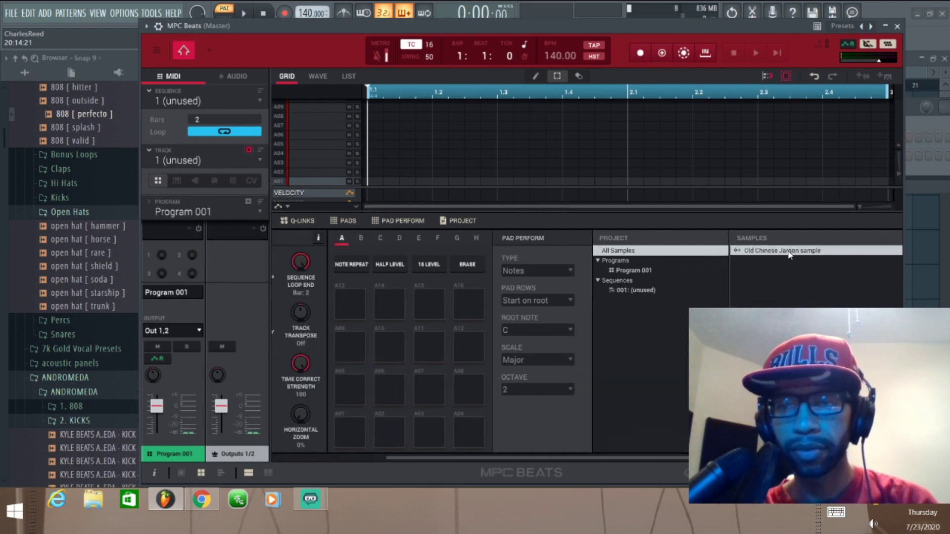
Open Old Chinese Jargon sample in the sample editor's Chop mode and start playing the whole sample
{"action": "double_click", "coordinate": [789, 251]}
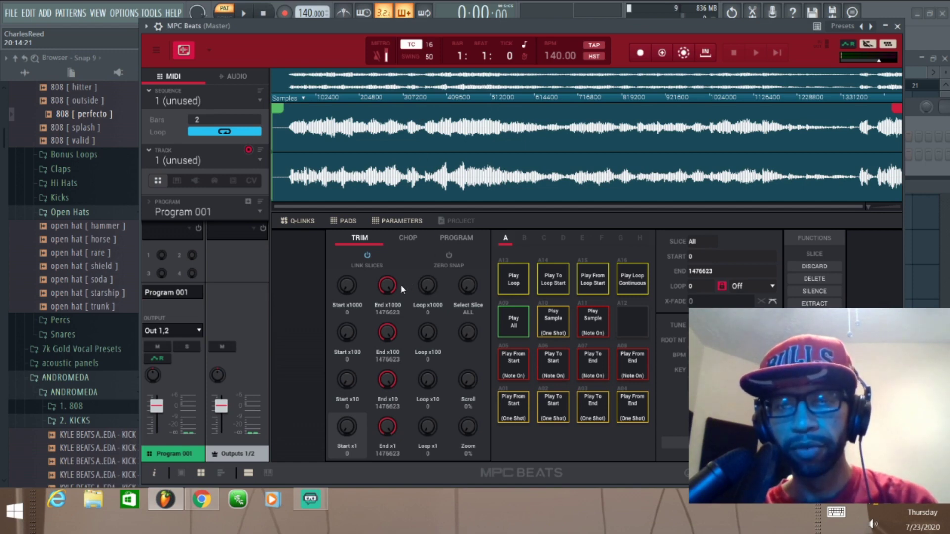
{"action": "left_click", "coordinate": [412, 238]}
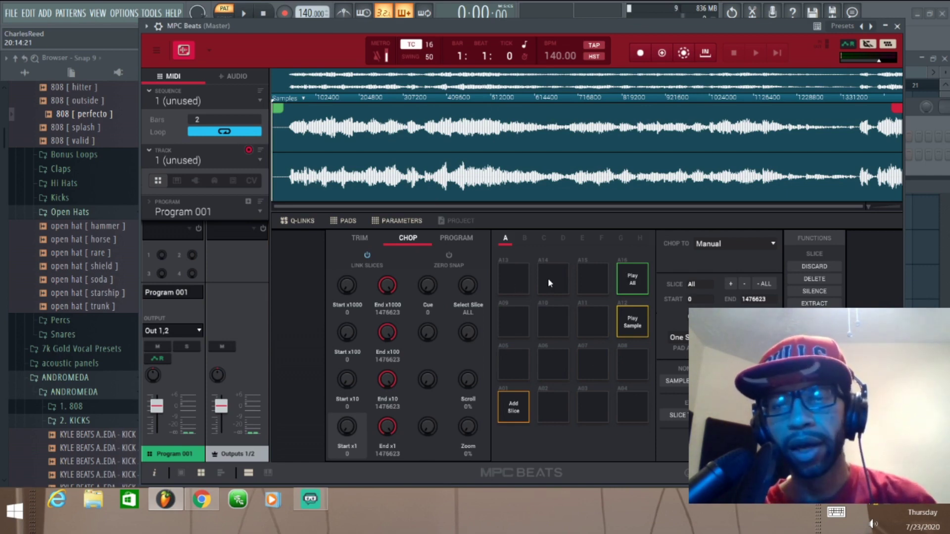
{"action": "left_click", "coordinate": [630, 279]}
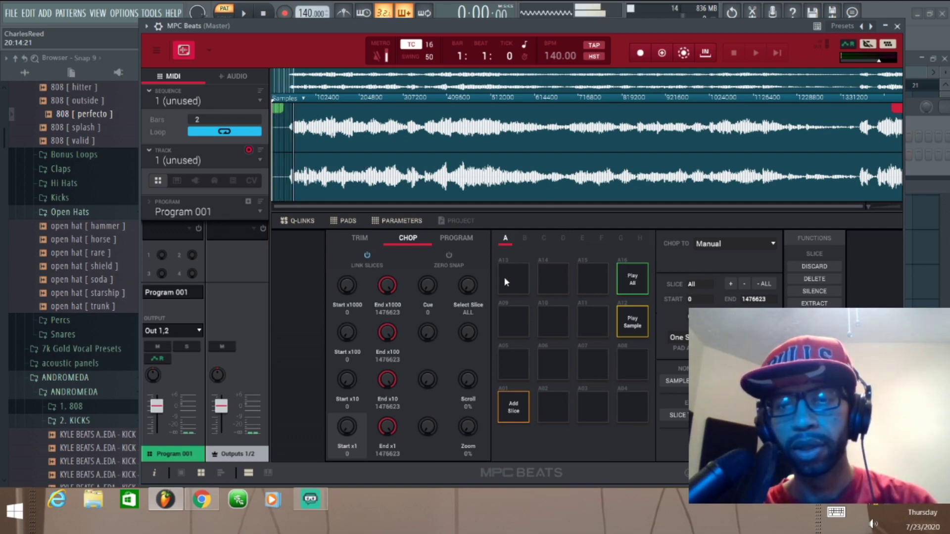
Add 16 manual slices across the sample in time with playback, filling all pads of bank A
{"action": "key", "text": "z"}
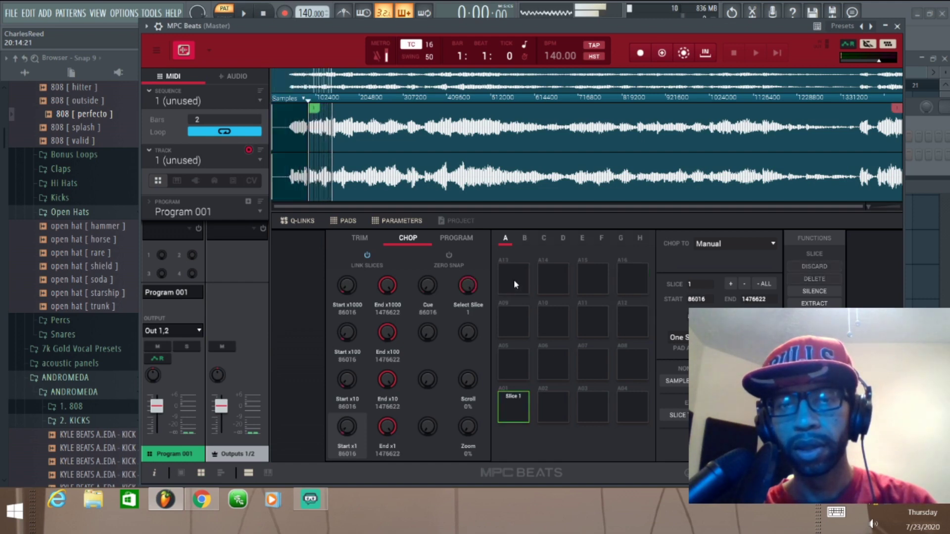
{"action": "key", "text": "z"}
{"action": "key", "text": "z"}
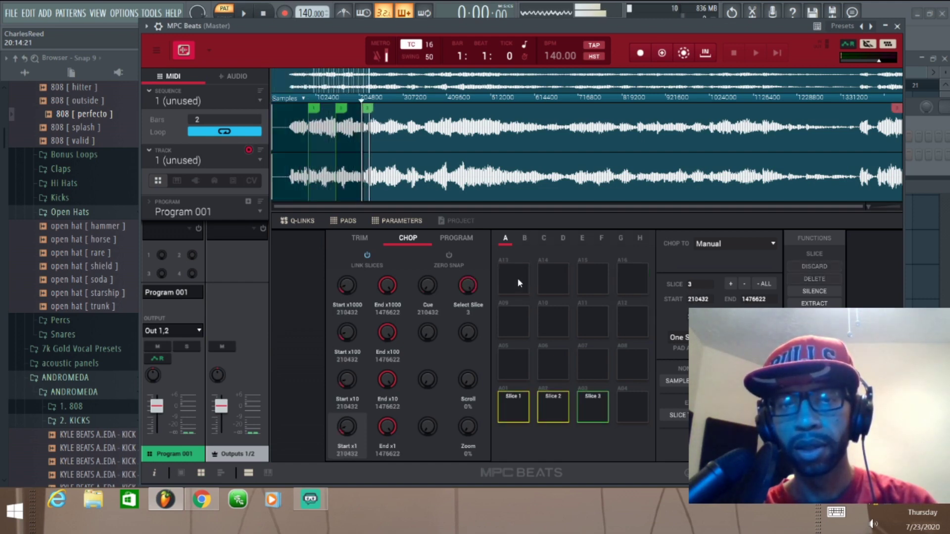
{"action": "key", "text": "z"}
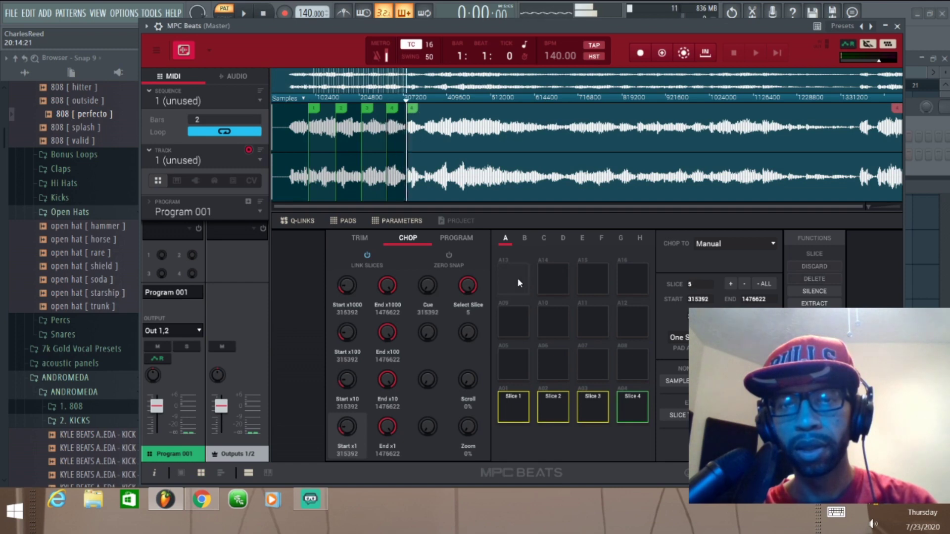
{"action": "key", "text": "z"}
{"action": "key", "text": "z"}
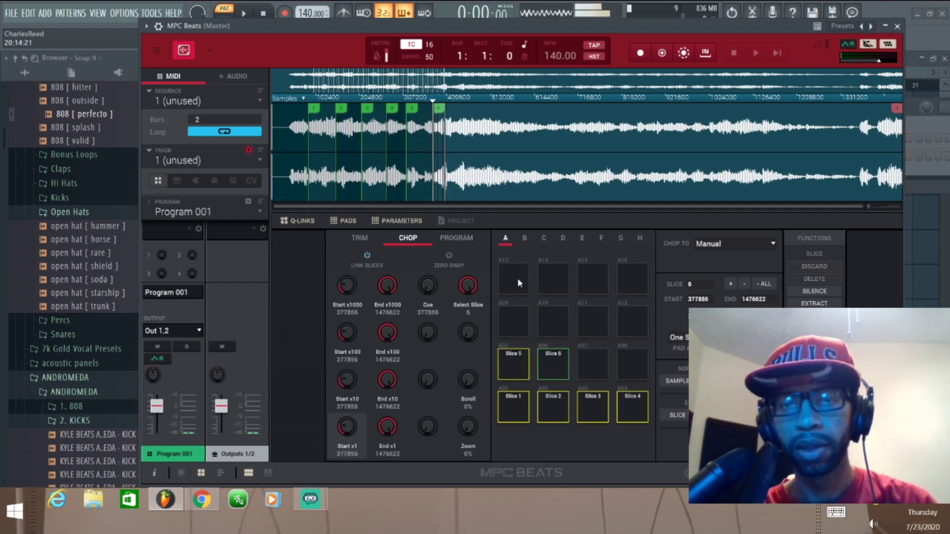
{"action": "key", "text": "z"}
{"action": "key", "text": "z"}
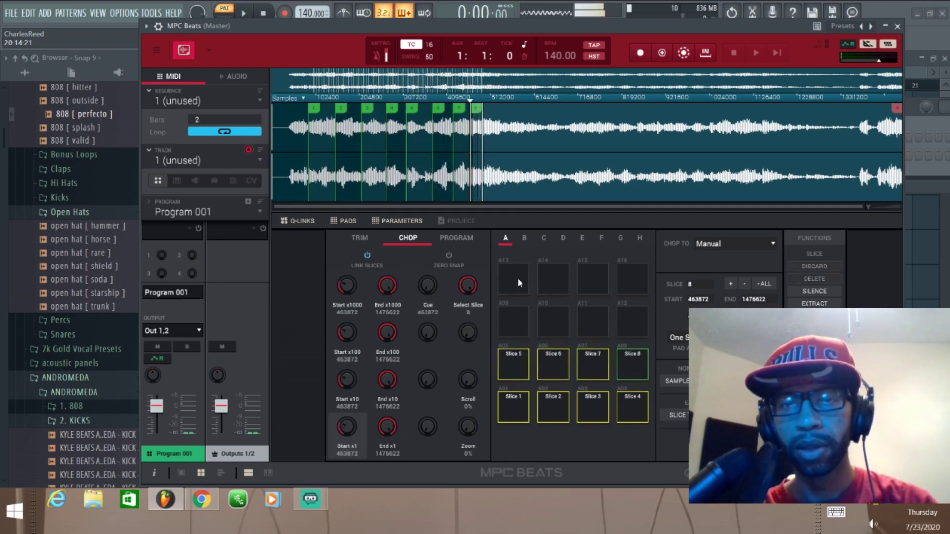
{"action": "key", "text": "z"}
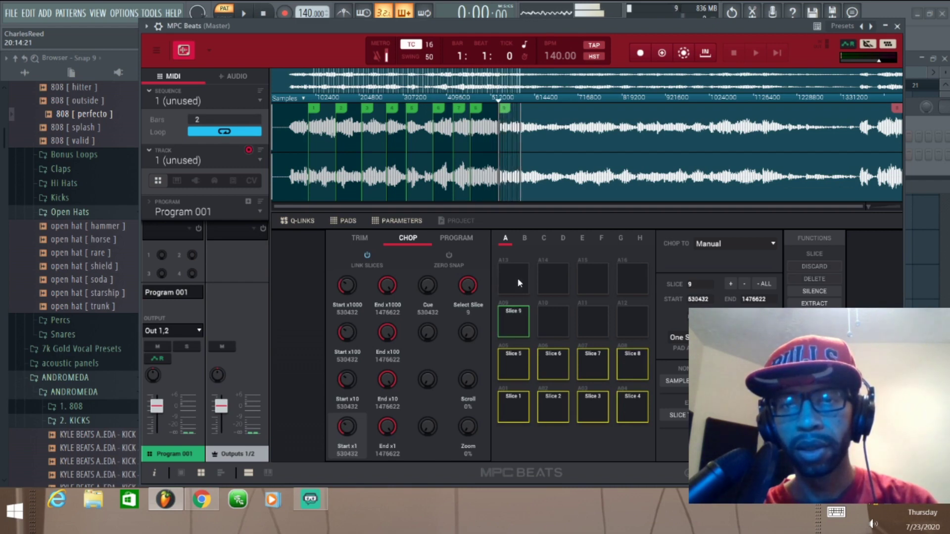
{"action": "key", "text": "z"}
{"action": "key", "text": "z"}
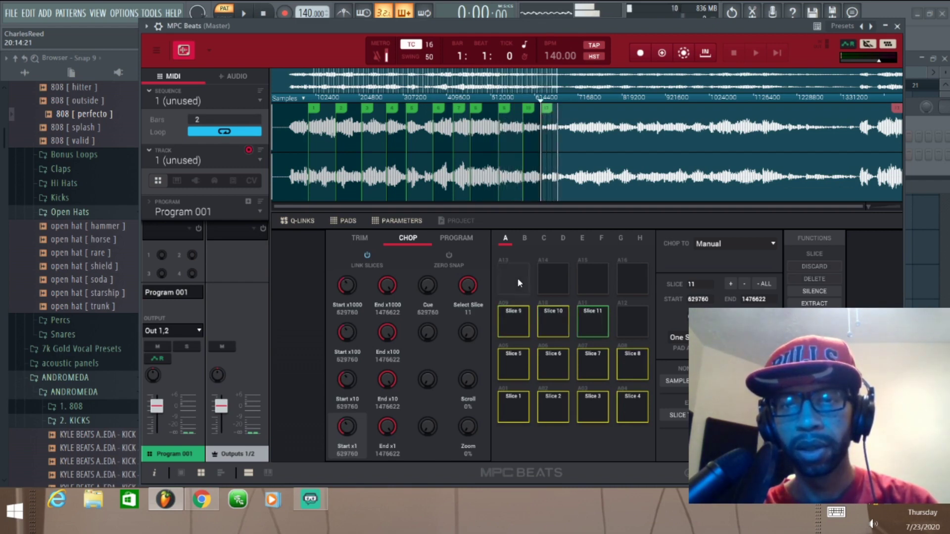
{"action": "key", "text": "z"}
{"action": "key", "text": "z"}
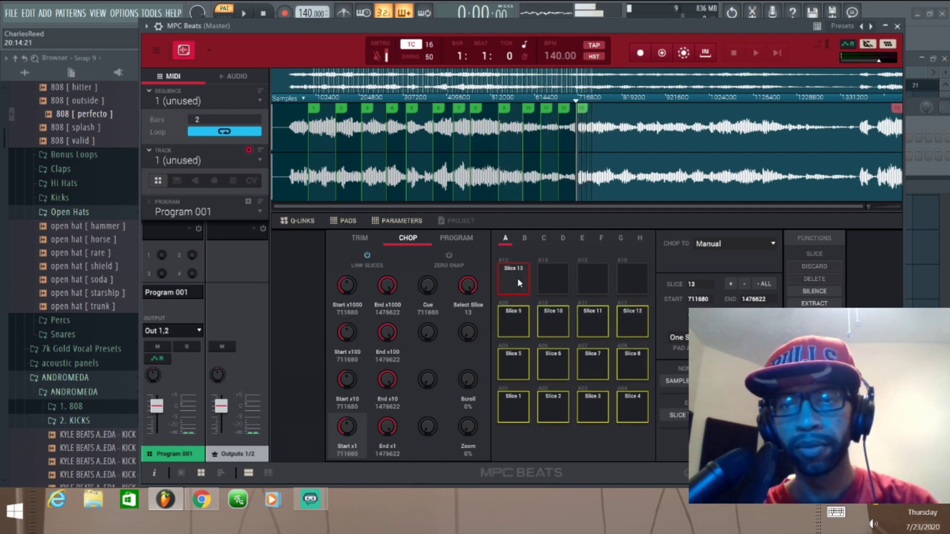
{"action": "key", "text": "z"}
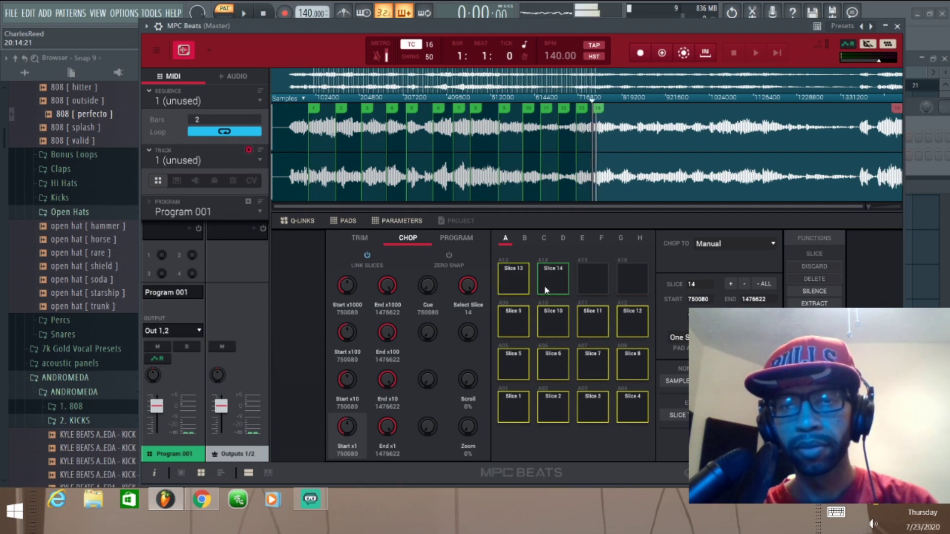
{"action": "key", "text": "z"}
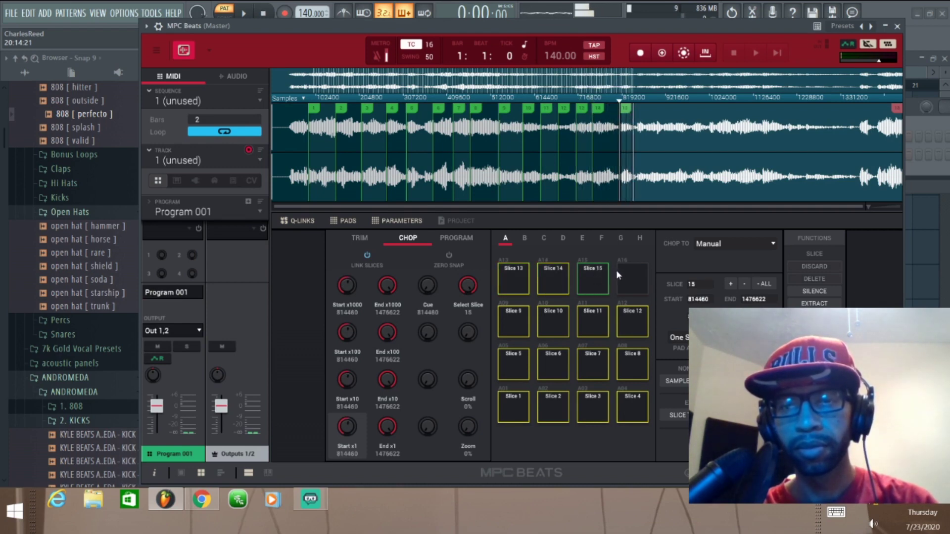
{"action": "key", "text": "z"}
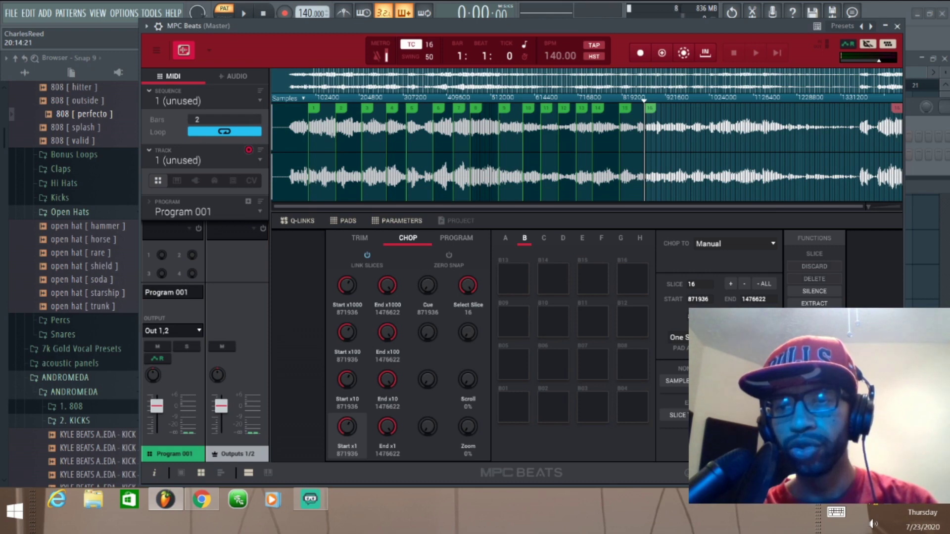
Convert the slices to a new drum program using non-destructive slices, and load that program from the project list in the main view
{"action": "left_click", "coordinate": [815, 316]}
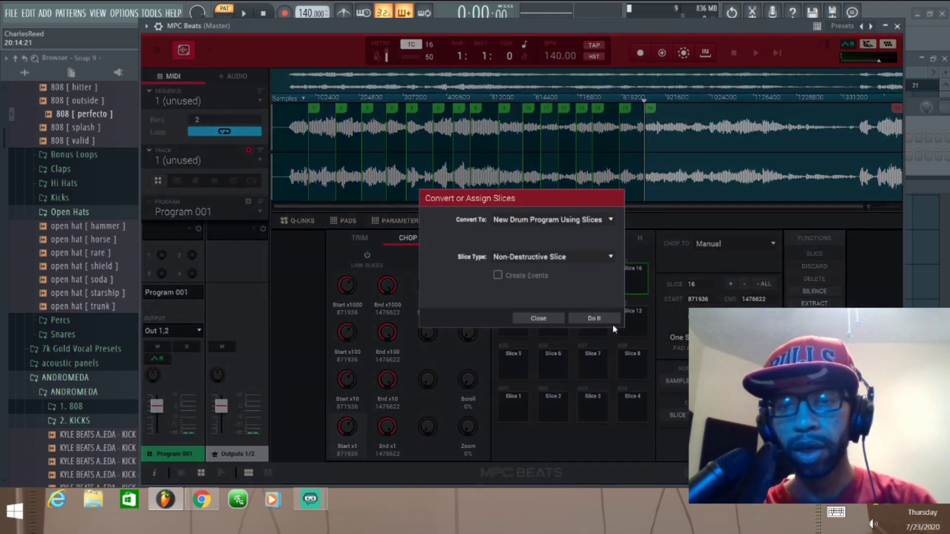
{"action": "left_click", "coordinate": [597, 319]}
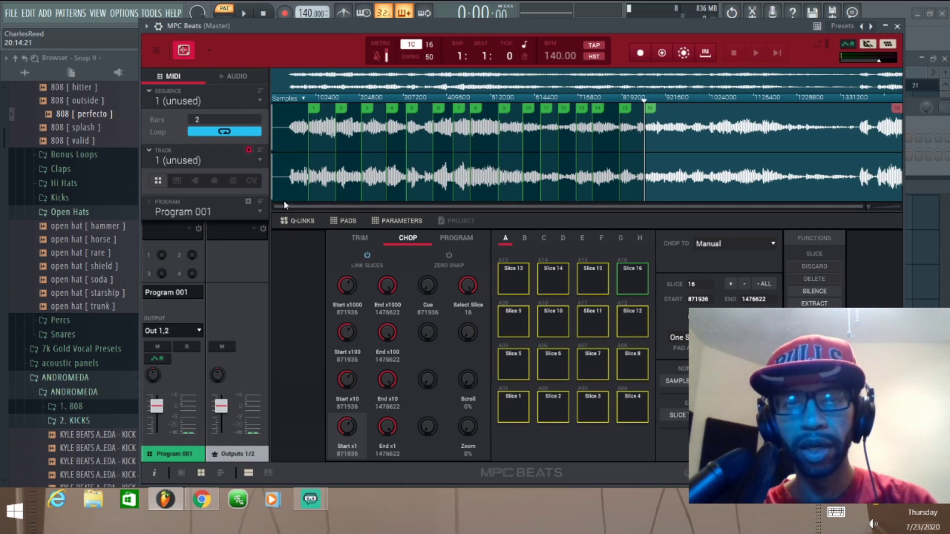
{"action": "left_click", "coordinate": [193, 50]}
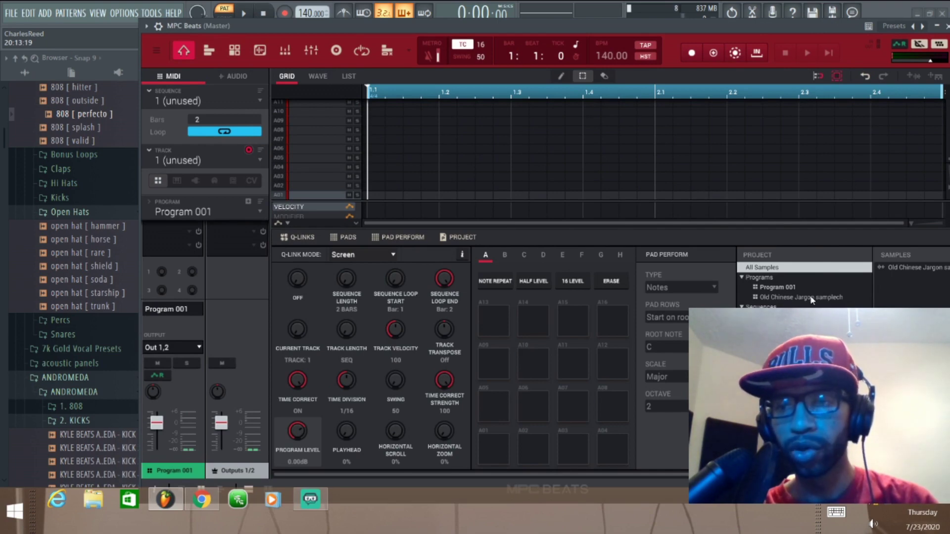
{"action": "left_click", "coordinate": [812, 297]}
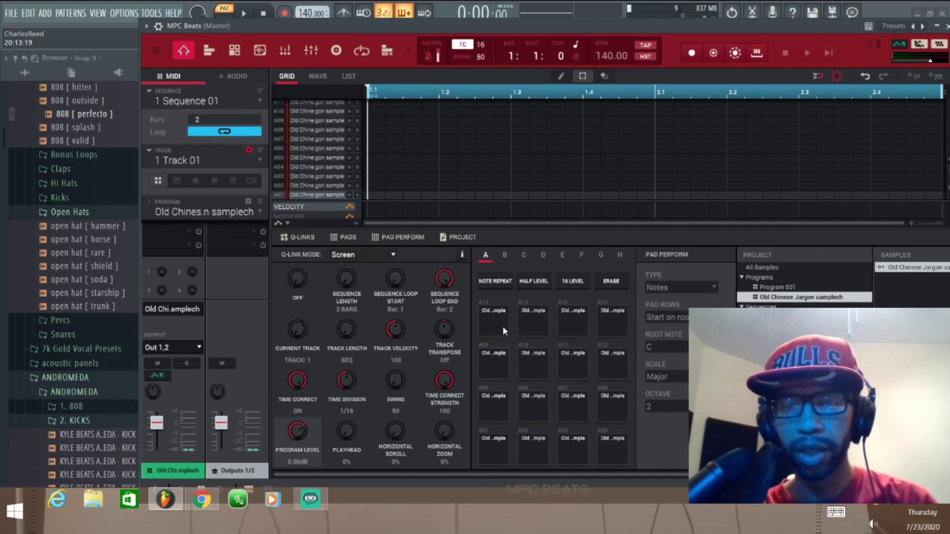
Audition the chopped slices on pads A13, A12, A11, A10 and A09
{"action": "left_click", "coordinate": [488, 325]}
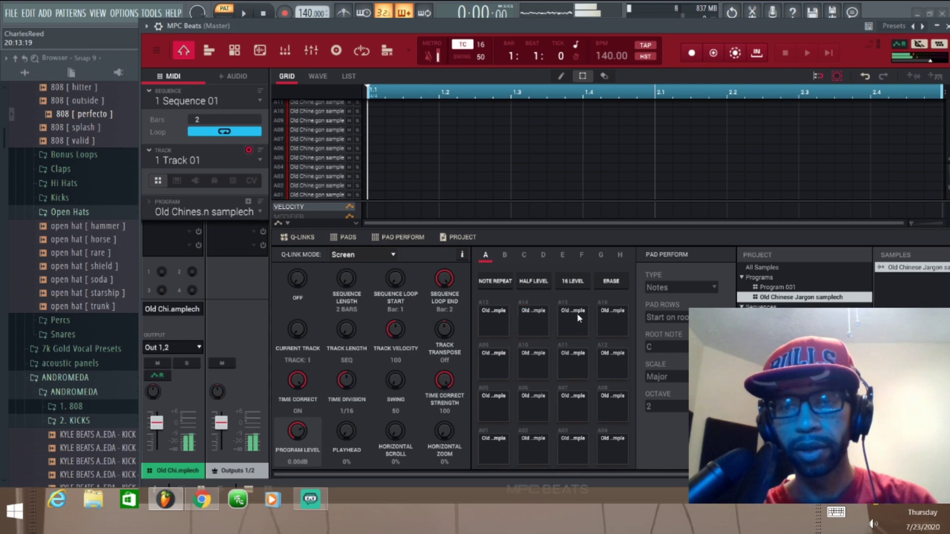
{"action": "left_click", "coordinate": [605, 369]}
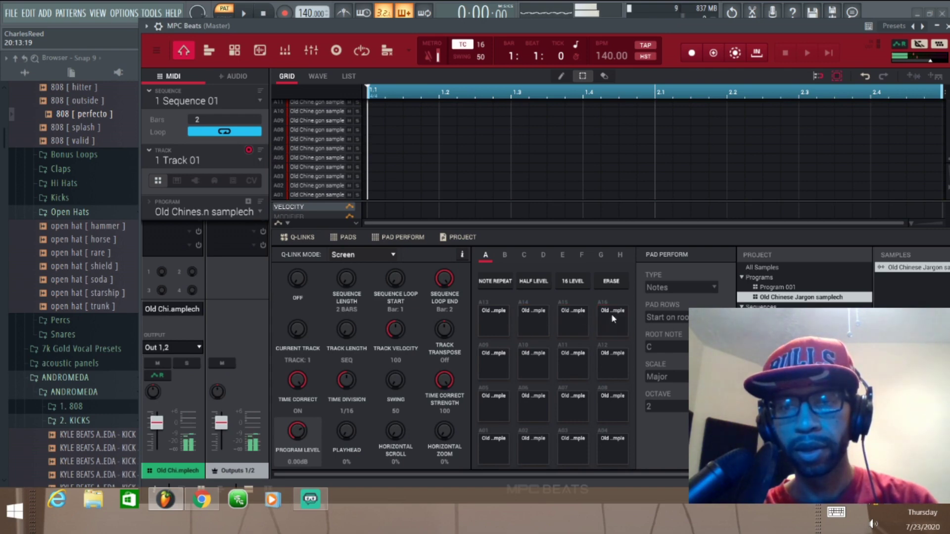
{"action": "left_click", "coordinate": [577, 367]}
{"action": "left_click", "coordinate": [521, 361]}
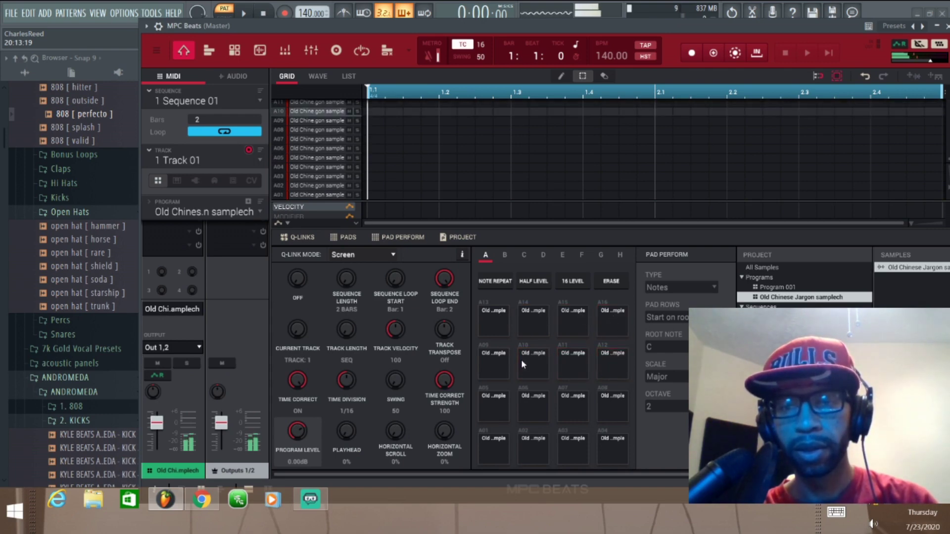
{"action": "left_click", "coordinate": [492, 364]}
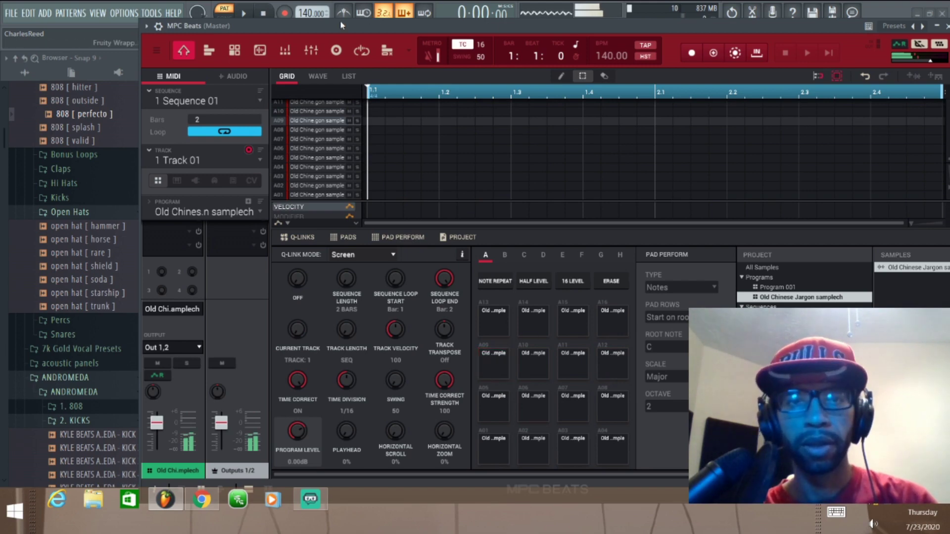